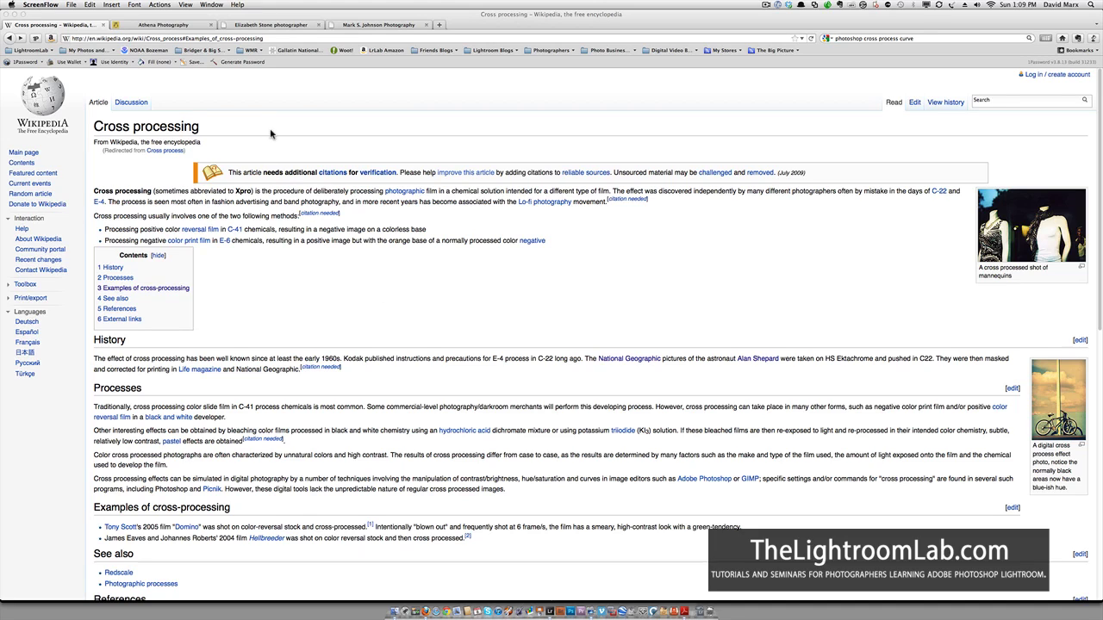
- Look through cross-processed sample images on the Athena Photography gallery and open the next photographer's page
{"action": "left_click", "coordinate": [182, 27]}
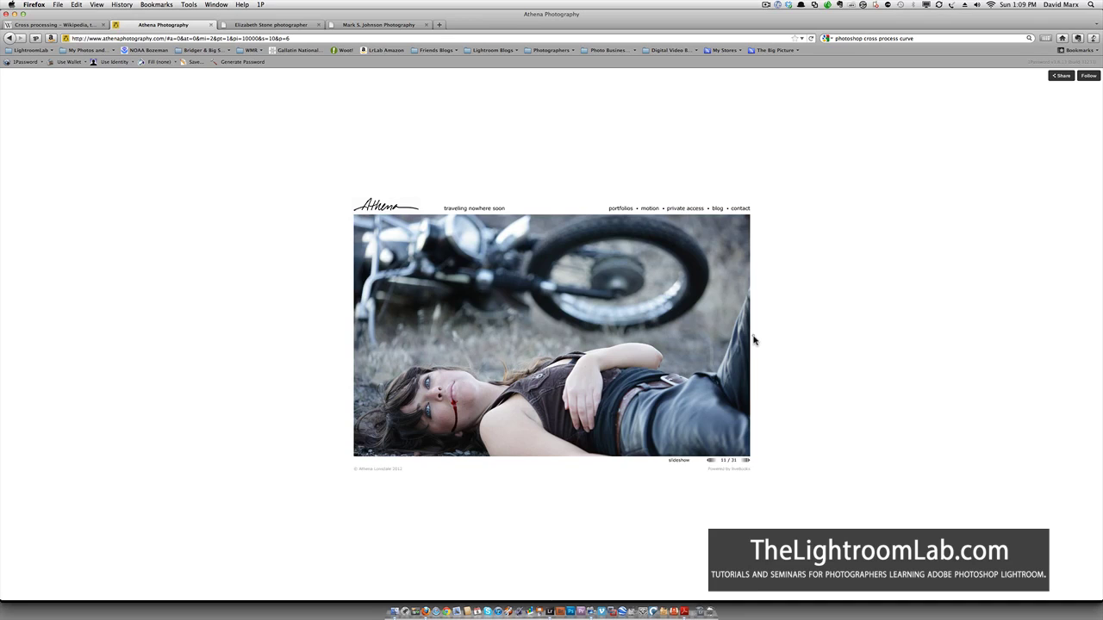
{"action": "left_click", "coordinate": [746, 462]}
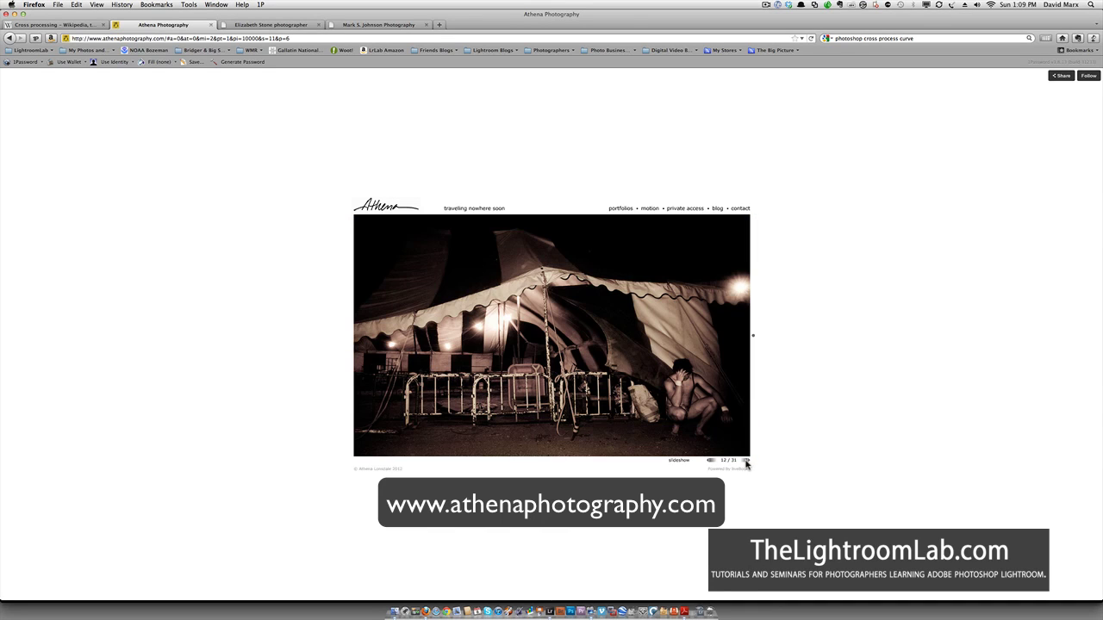
{"action": "left_click", "coordinate": [746, 463]}
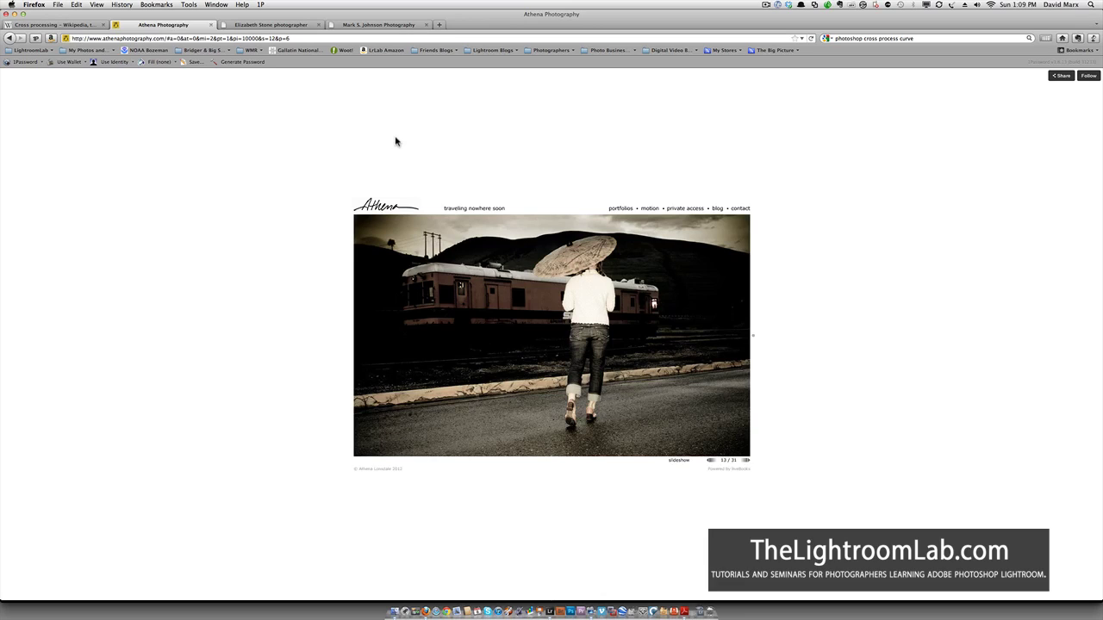
{"action": "left_click", "coordinate": [293, 26]}
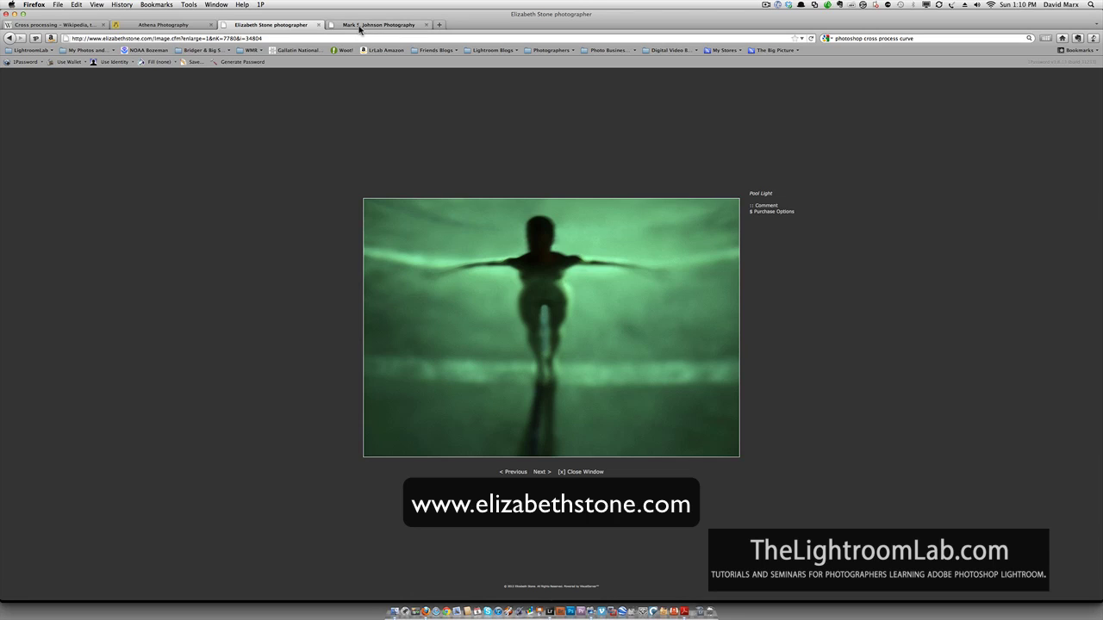
- Switch to Lightroom and shape the RGB point curve into a gentle S by lowering a shadow point and raising a highlight point
{"action": "left_click", "coordinate": [550, 613]}
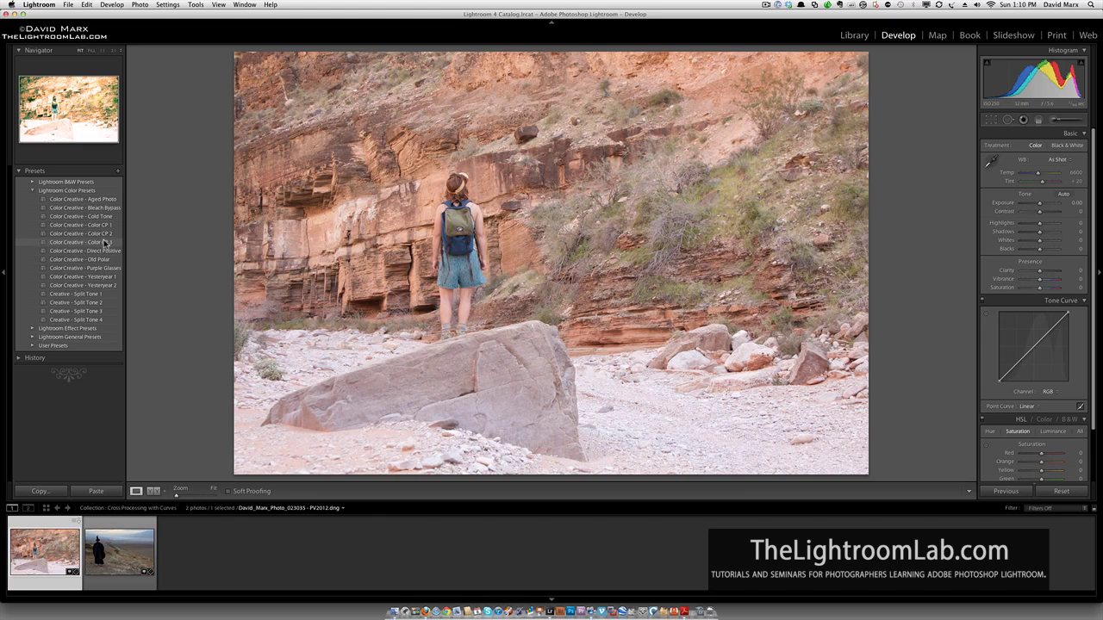
{"action": "left_click", "coordinate": [1081, 408]}
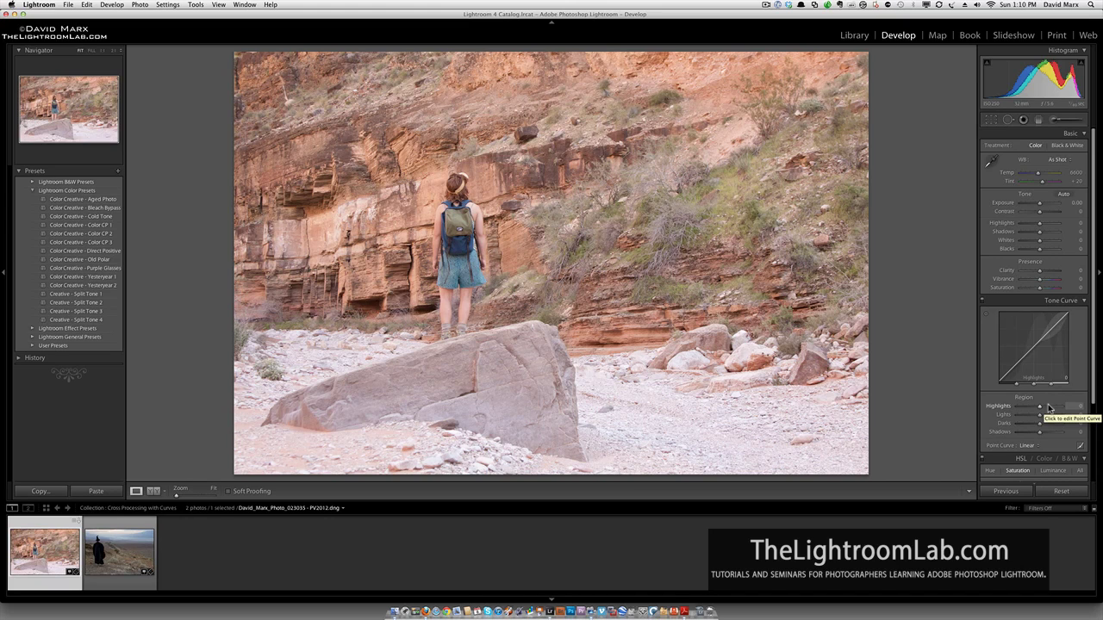
{"action": "left_click", "coordinate": [1081, 448]}
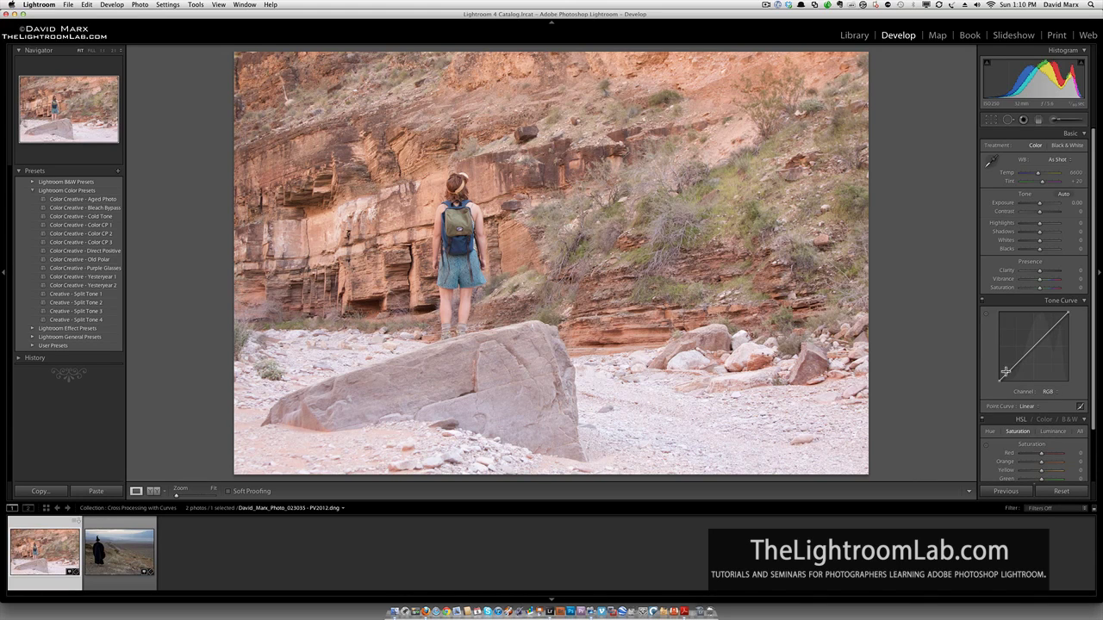
{"action": "left_click_drag", "start_coordinate": [1005, 371], "coordinate": [1013, 370]}
{"action": "left_click_drag", "start_coordinate": [1053, 326], "coordinate": [1053, 319]}
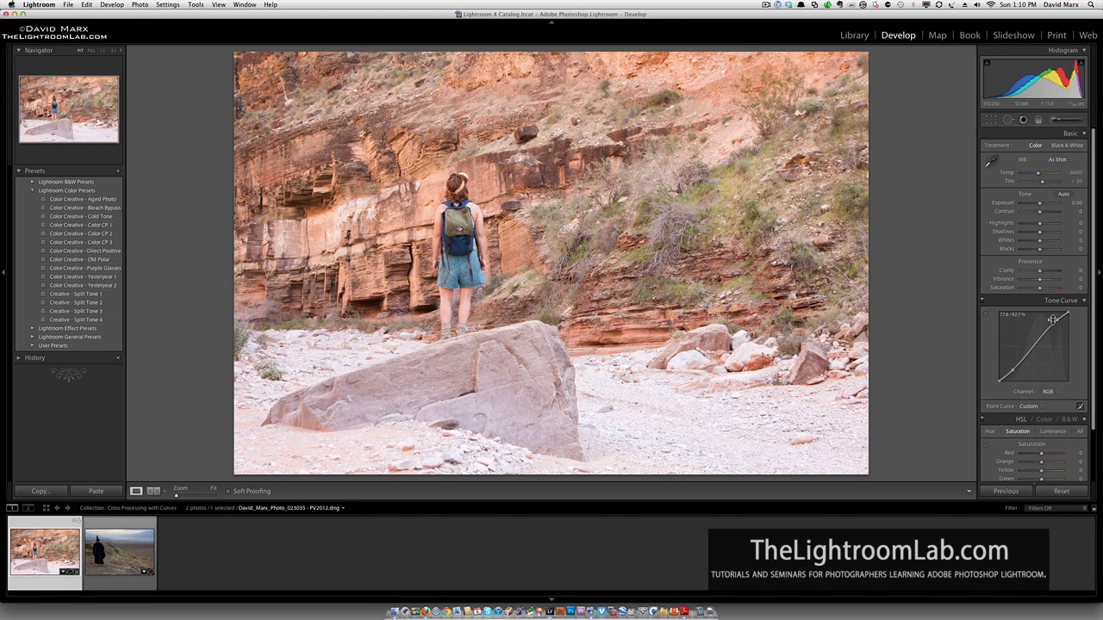
{"action": "left_click", "coordinate": [1038, 392]}
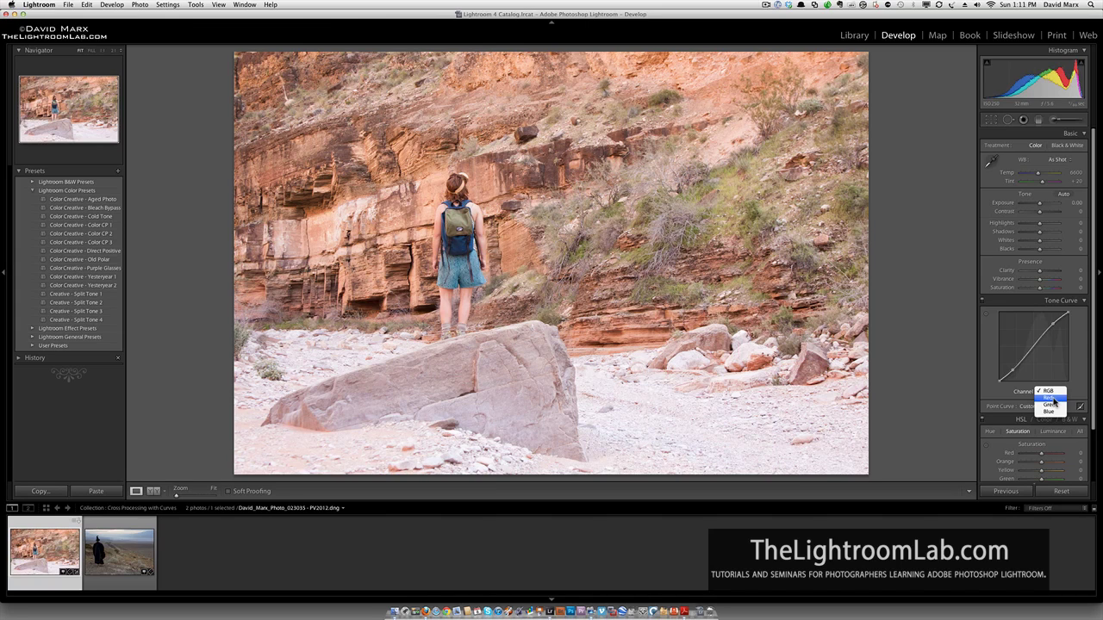
{"action": "left_click", "coordinate": [983, 390]}
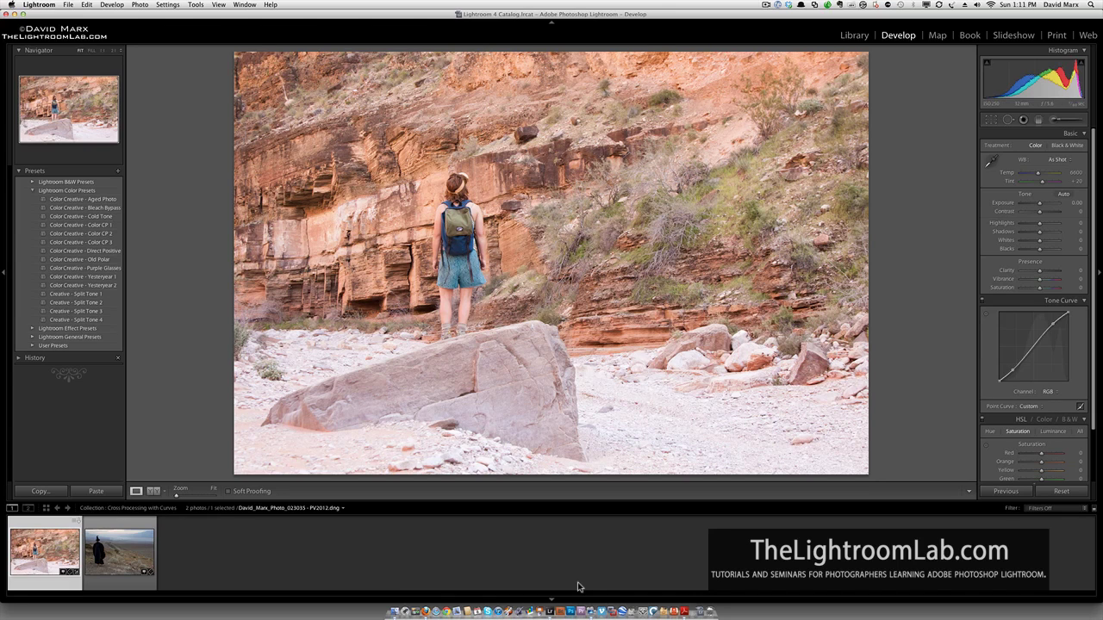
- Switch to Firefox and view the home page of the msjphotography.com website
{"action": "key", "text": "super+Tab"}
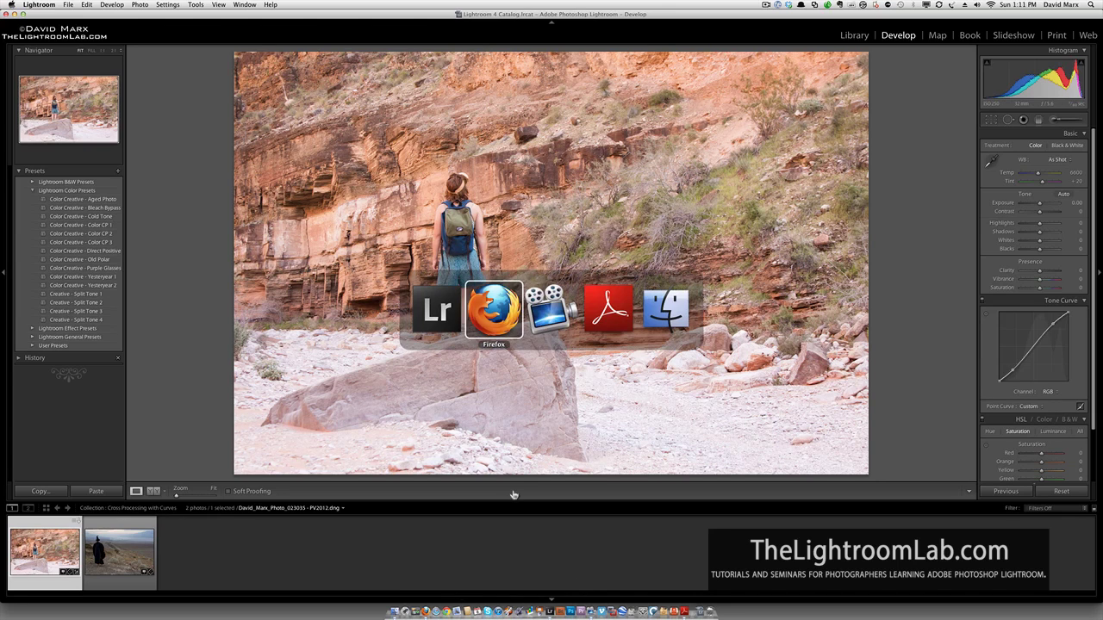
{"action": "key", "text": "super+Tab"}
{"action": "key", "text": "super+Tab"}
{"action": "key", "text": "super+Tab"}
{"action": "key", "text": "super+Tab"}
{"action": "key", "text": "super+Tab"}
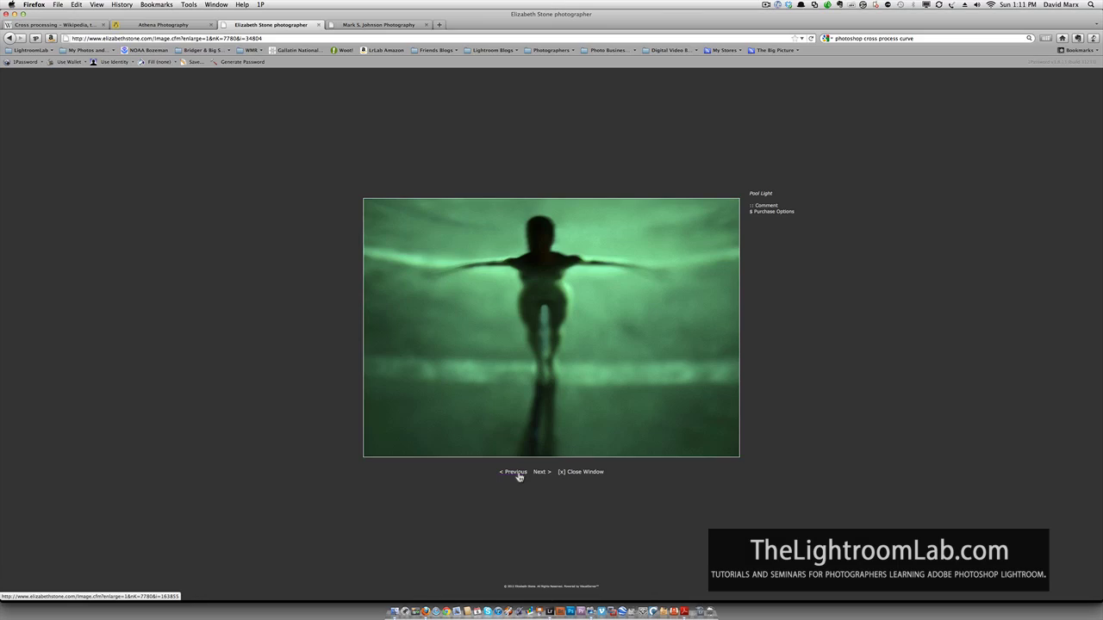
{"action": "left_click", "coordinate": [383, 25]}
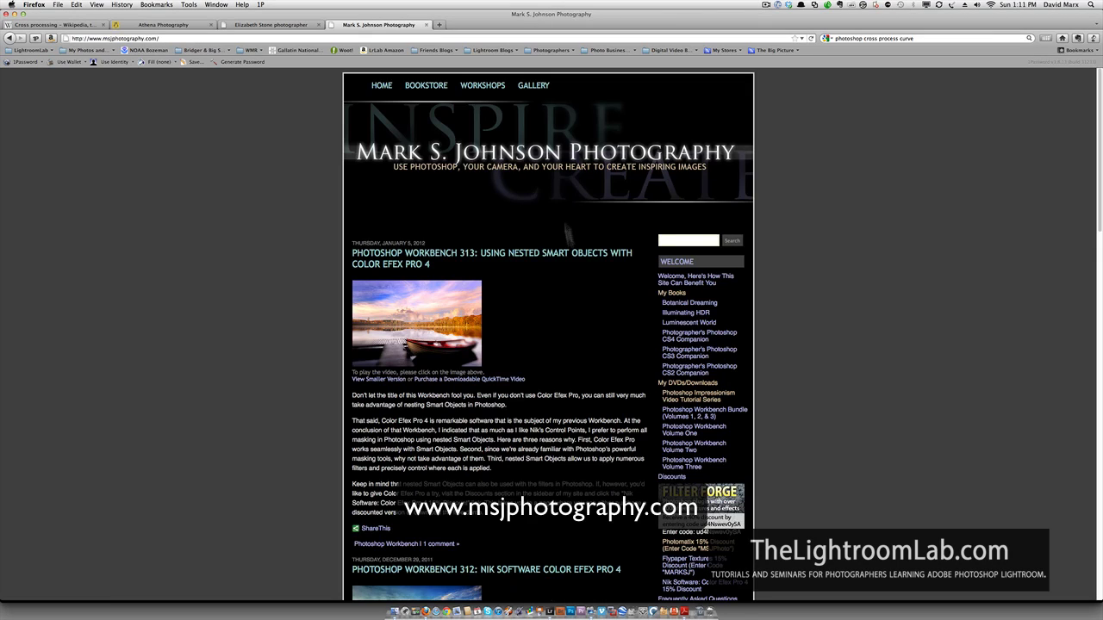
- Minimize the browser and shrink the Lightroom window so the Photoshop CS4 Companion PDF is readable beside it
{"action": "left_click", "coordinate": [13, 15]}
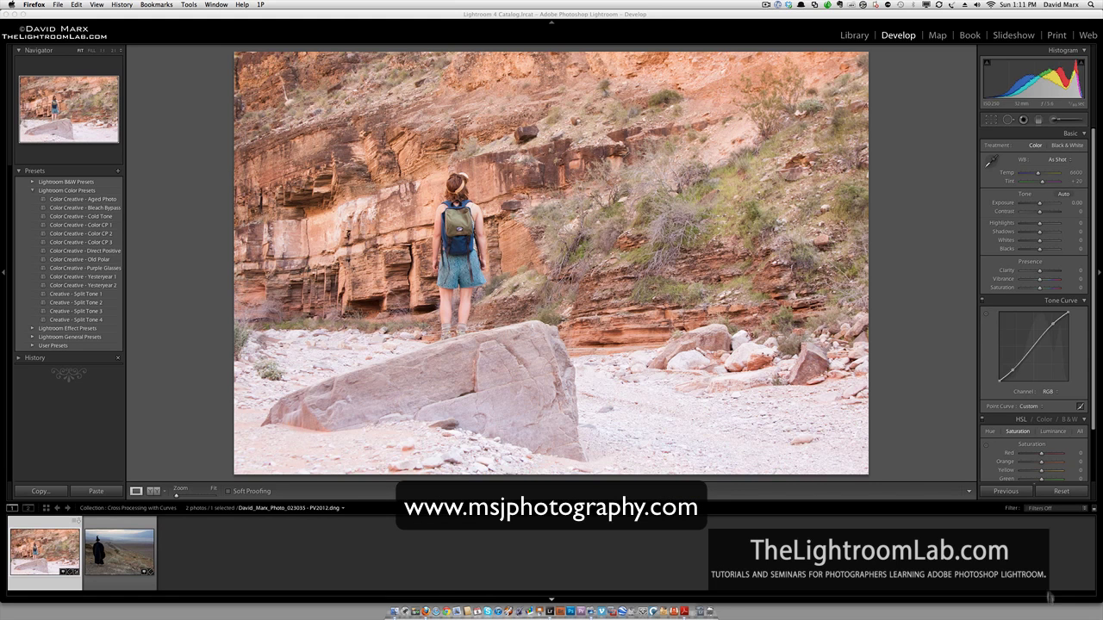
{"action": "left_click", "coordinate": [24, 15]}
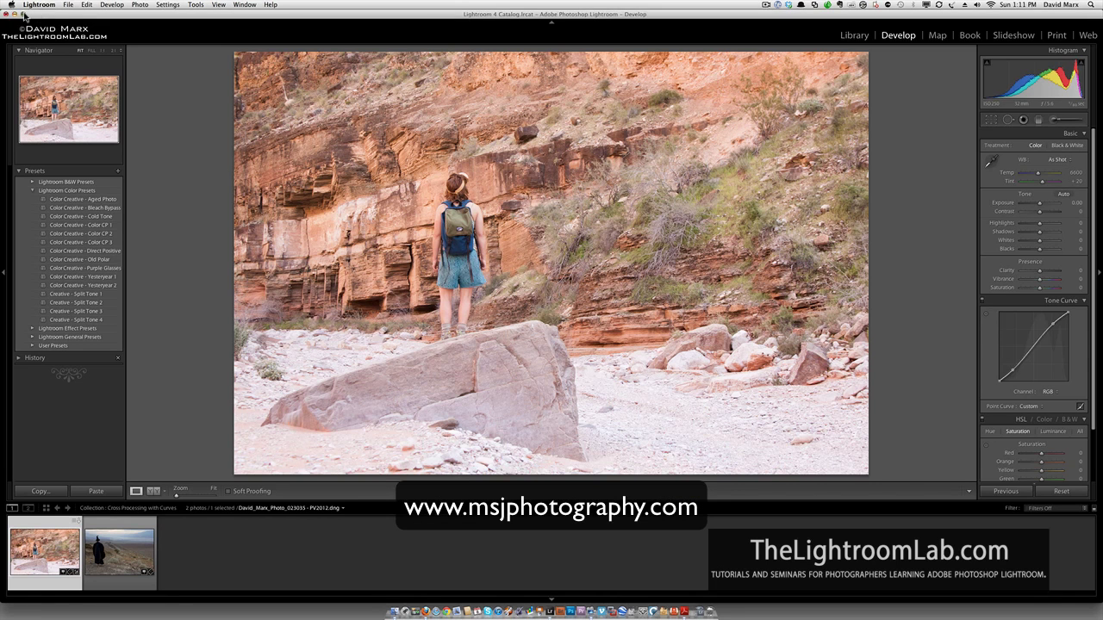
{"action": "left_click", "coordinate": [24, 15]}
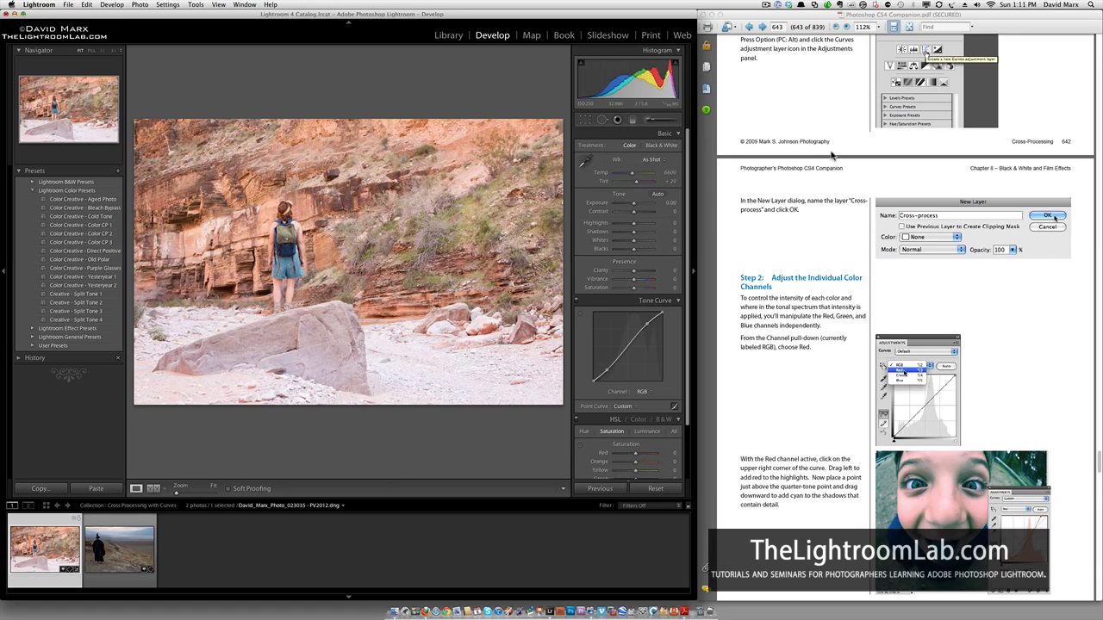
- Examine the PDF's manual cross-processing approach, including Step 2 on adjusting the individual color channels
{"action": "scroll", "coordinate": [827, 222], "scroll_direction": "up", "scroll_amount": 2}
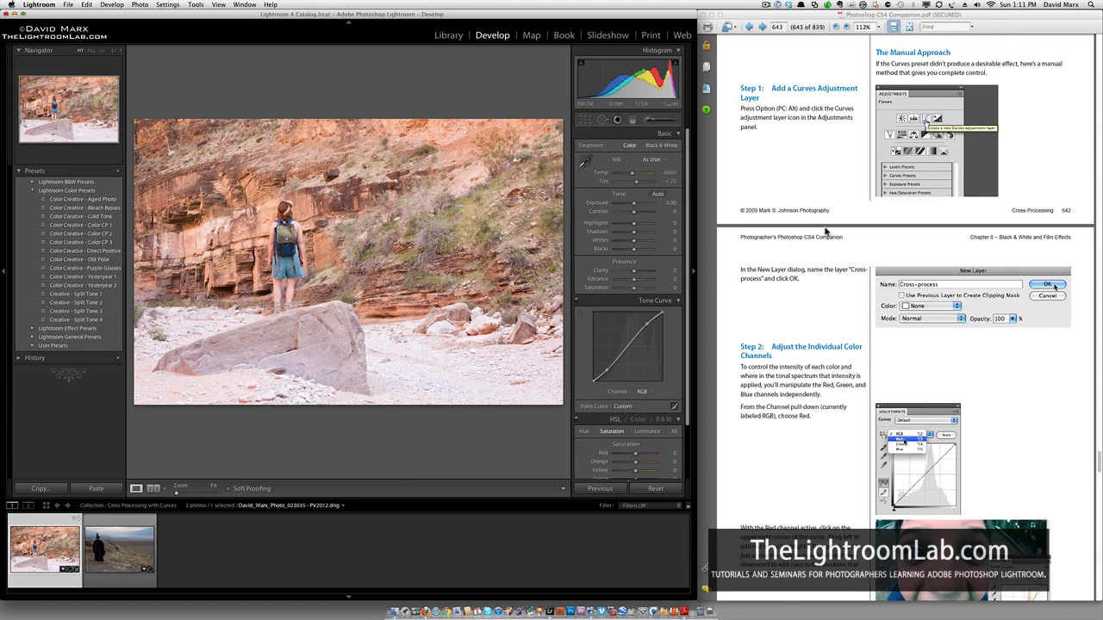
{"action": "scroll", "coordinate": [826, 231], "scroll_direction": "up", "scroll_amount": 5}
{"action": "scroll", "coordinate": [825, 231], "scroll_direction": "up", "scroll_amount": 6}
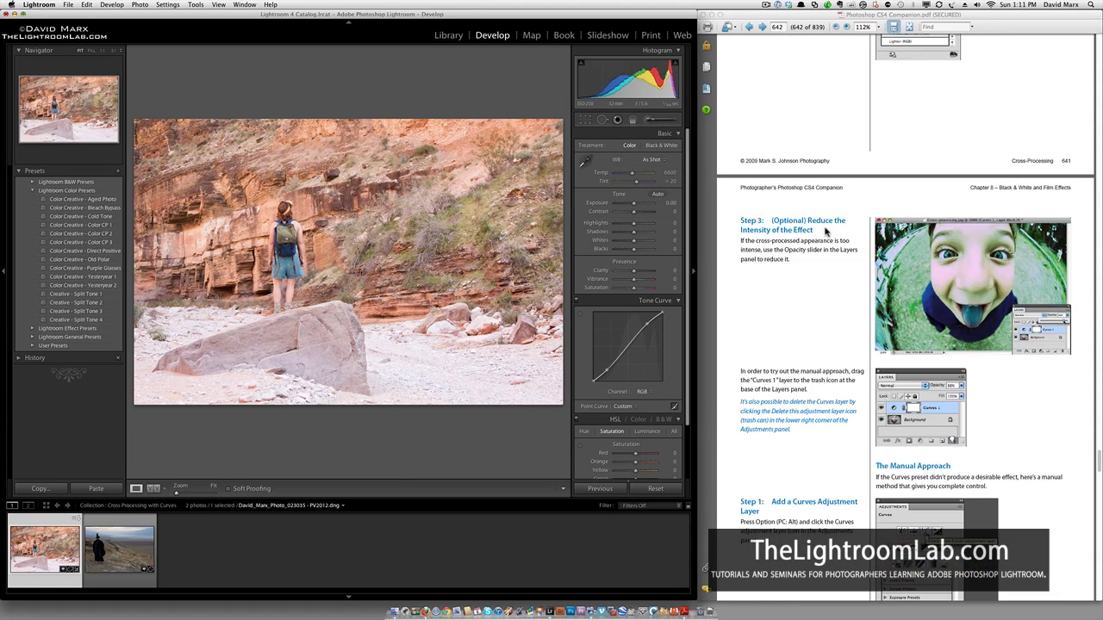
{"action": "scroll", "coordinate": [825, 231], "scroll_direction": "up", "scroll_amount": 2}
{"action": "scroll", "coordinate": [825, 232], "scroll_direction": "down", "scroll_amount": 5}
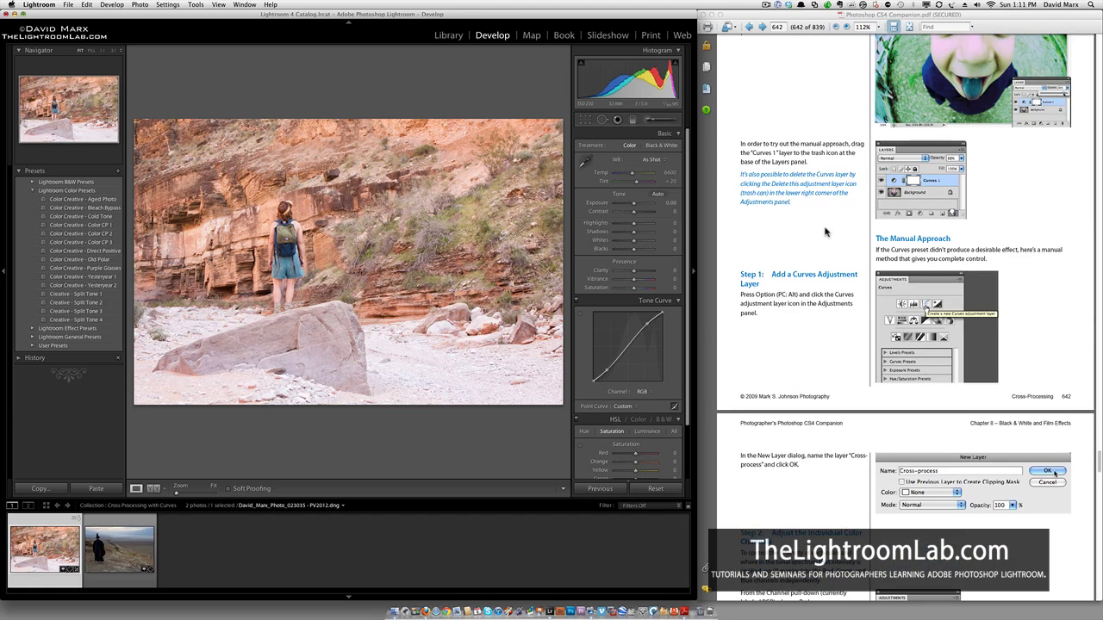
{"action": "scroll", "coordinate": [825, 231], "scroll_direction": "down", "scroll_amount": 2}
{"action": "scroll", "coordinate": [825, 231], "scroll_direction": "down", "scroll_amount": 1}
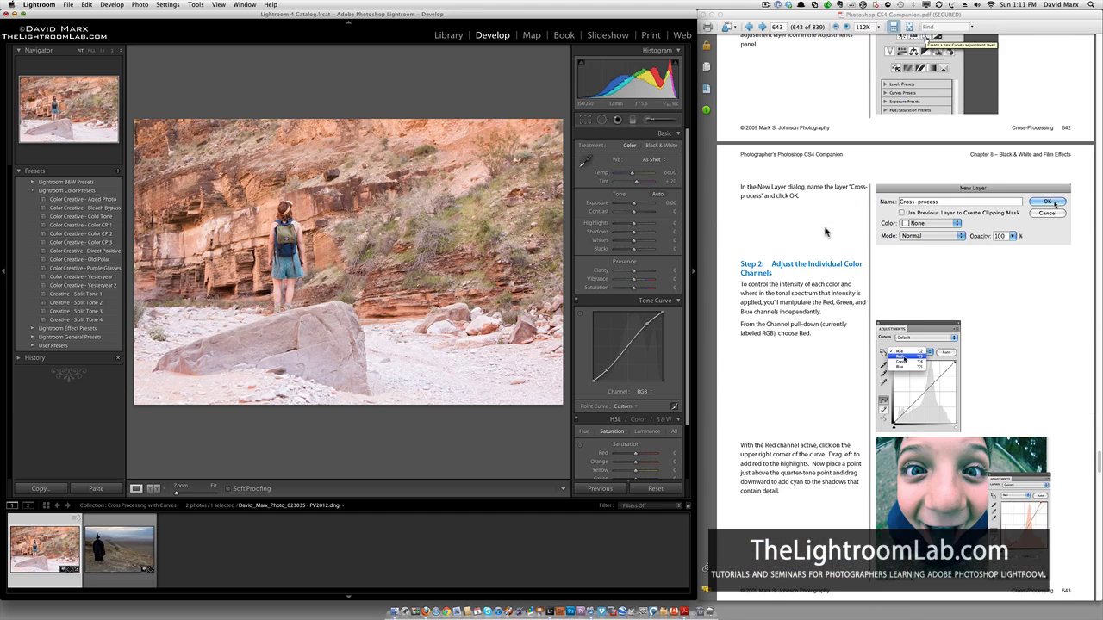
{"action": "scroll", "coordinate": [825, 232], "scroll_direction": "up", "scroll_amount": 1}
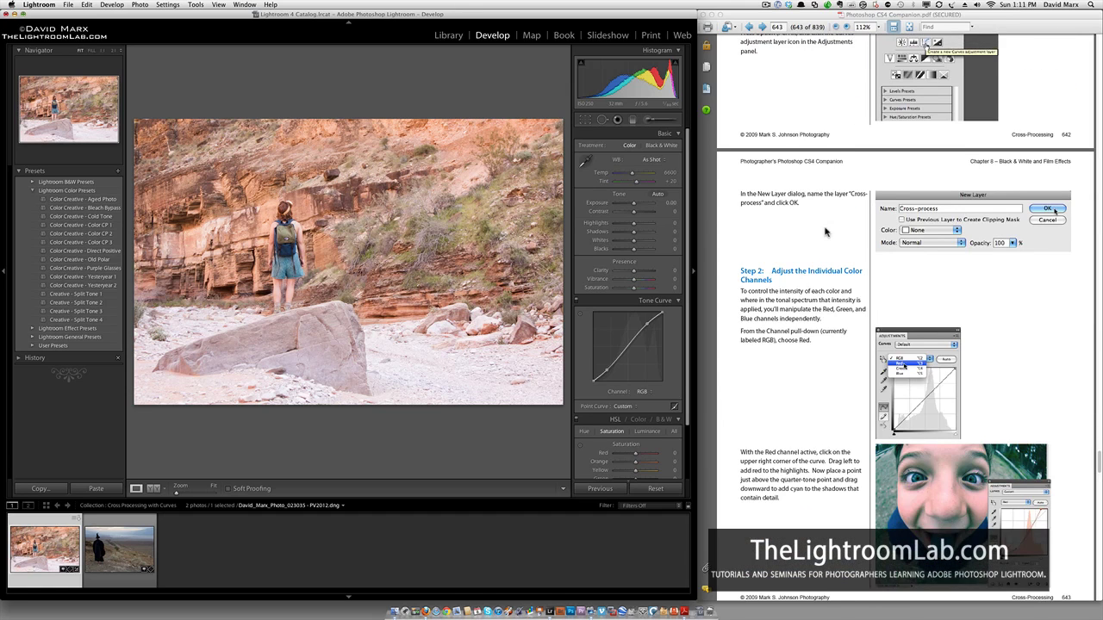
{"action": "scroll", "coordinate": [825, 232], "scroll_direction": "down", "scroll_amount": 1}
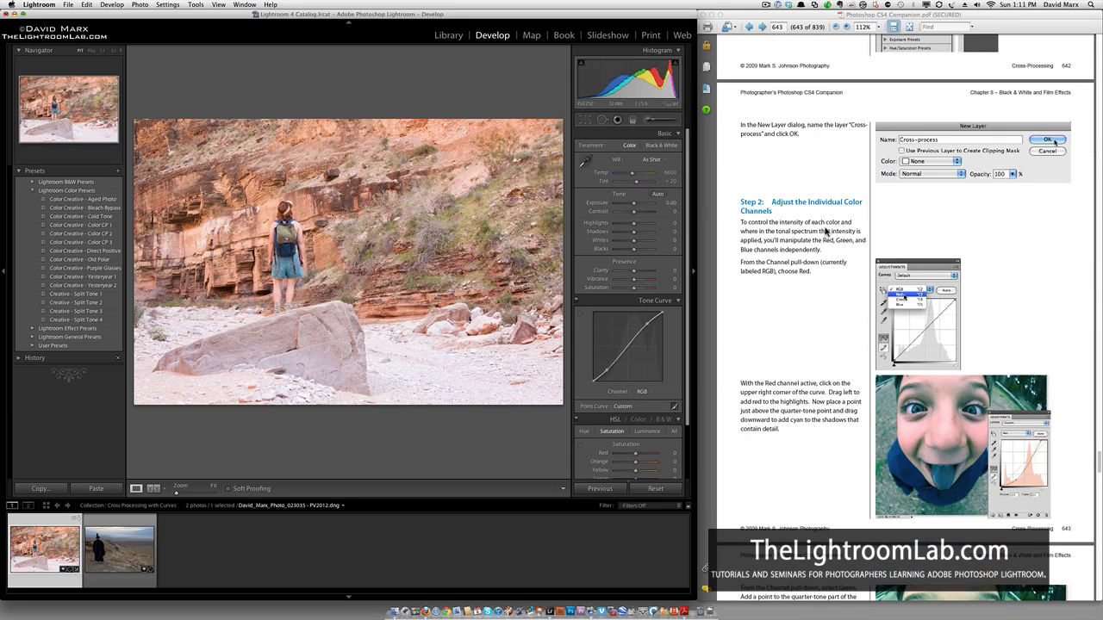
{"action": "scroll", "coordinate": [824, 231], "scroll_direction": "down", "scroll_amount": 1}
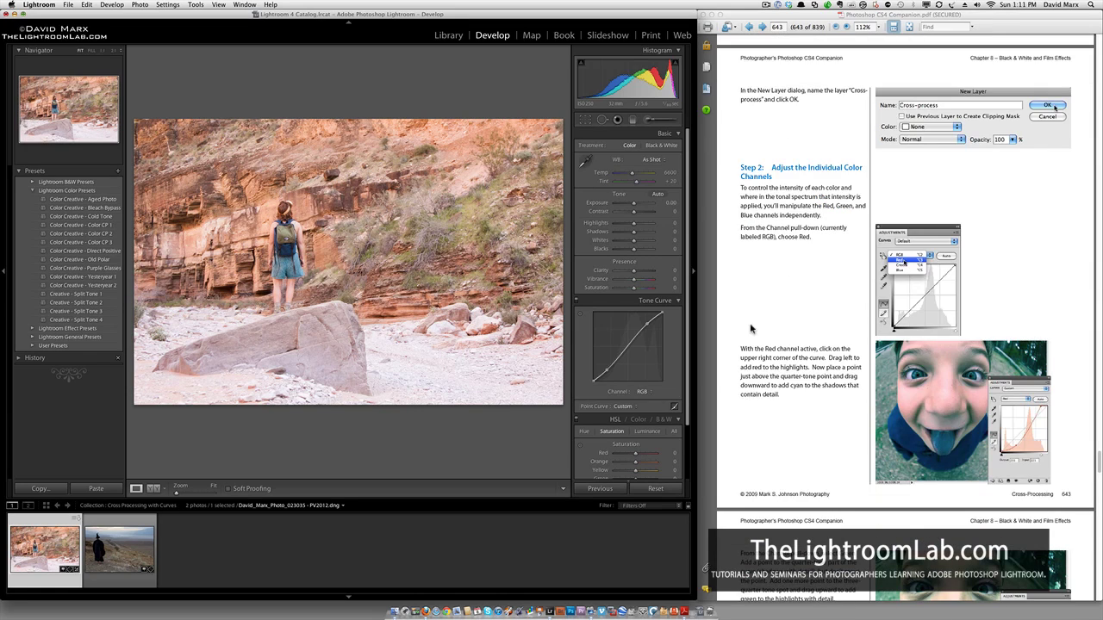
- Hide the Presets side panel, and on the Red curve pull the white endpoint inward and lower a shadow point to about 27% input, 14% output
{"action": "left_click", "coordinate": [3, 272]}
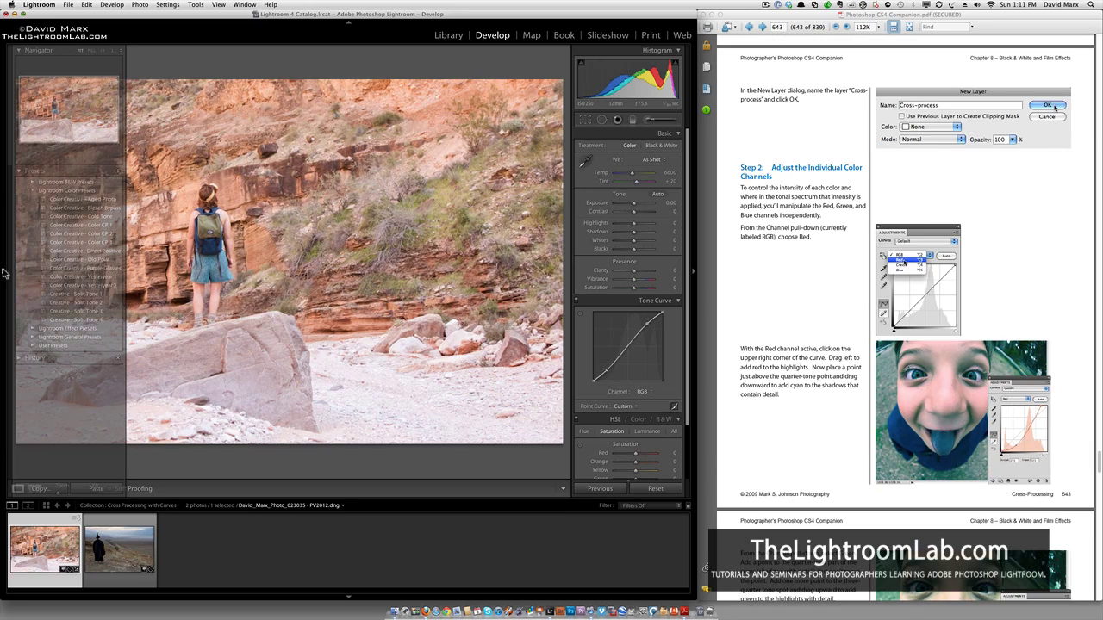
{"action": "left_click", "coordinate": [646, 392]}
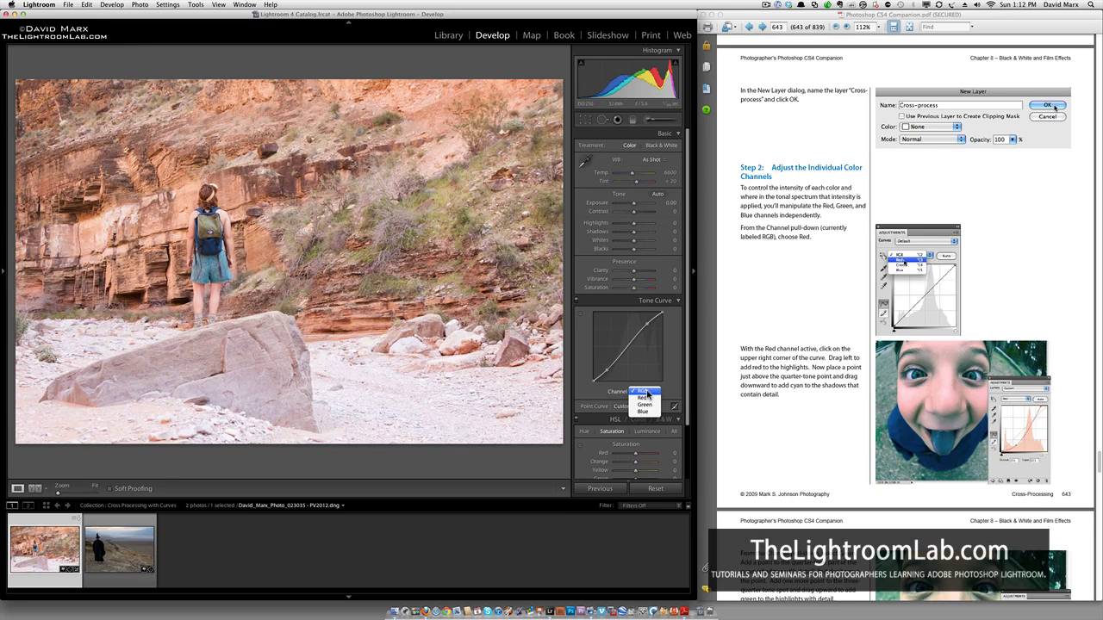
{"action": "left_click", "coordinate": [648, 399]}
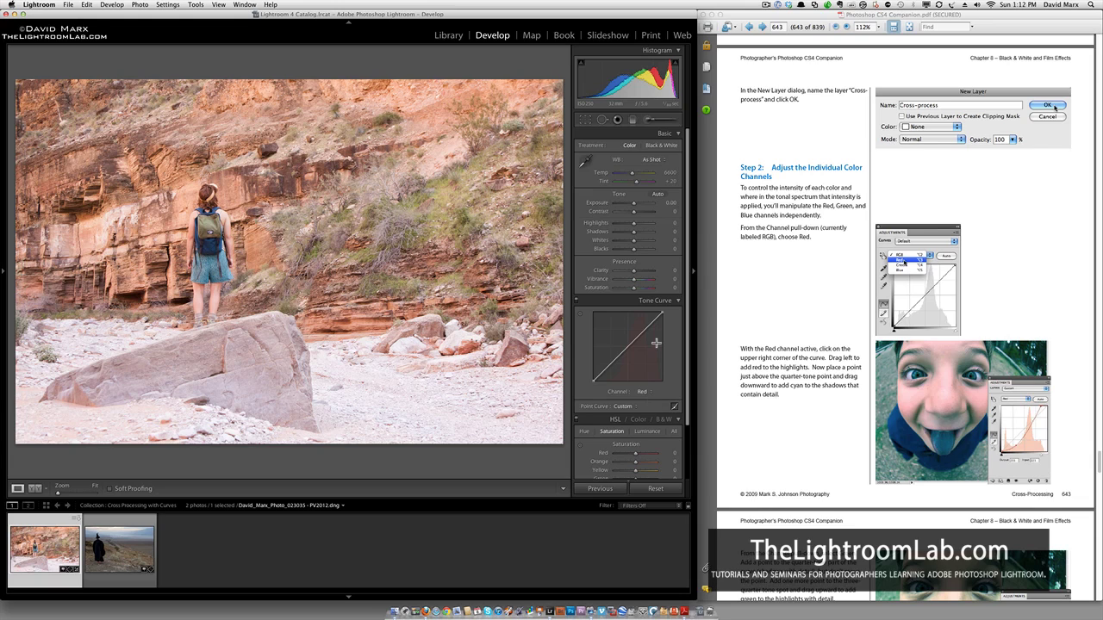
{"action": "left_click_drag", "start_coordinate": [662, 314], "coordinate": [653, 314]}
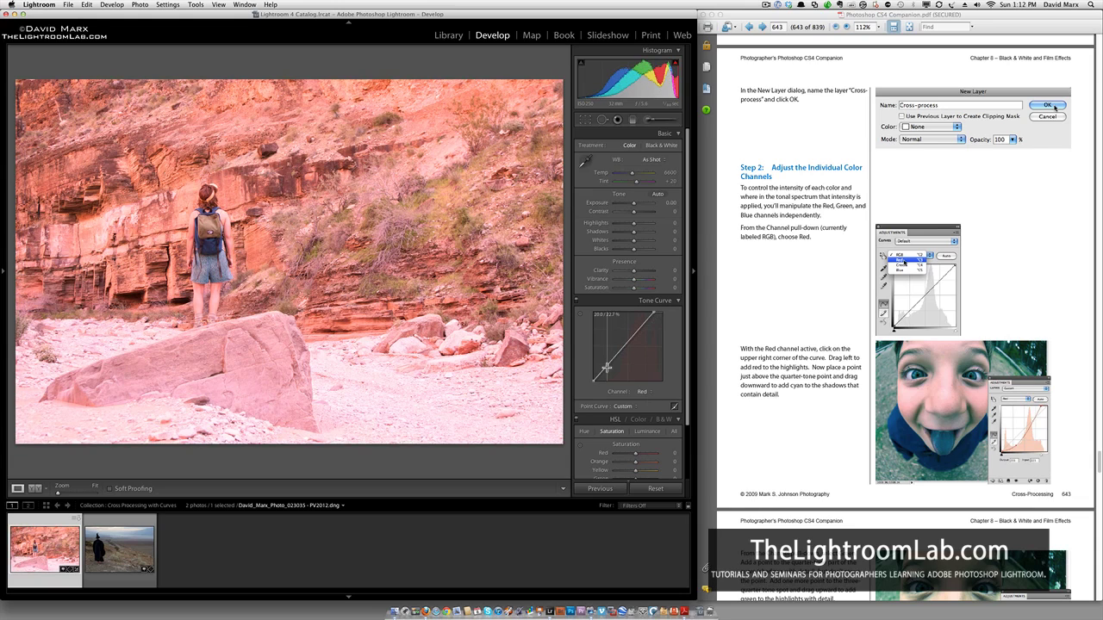
{"action": "left_click_drag", "start_coordinate": [607, 368], "coordinate": [612, 372]}
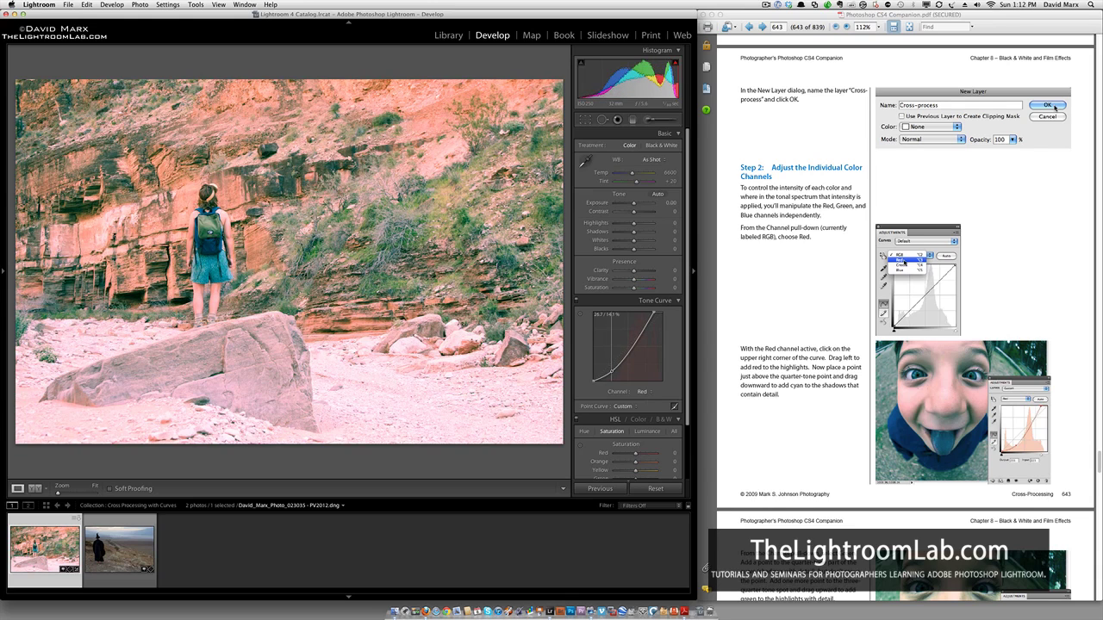
- Following the PDF's Green channel instructions, raise a three-quarter-tone point on the Green curve and pull a quarter-tone point down
{"action": "scroll", "coordinate": [799, 444], "scroll_direction": "down", "scroll_amount": 2}
{"action": "scroll", "coordinate": [799, 444], "scroll_direction": "down", "scroll_amount": 5}
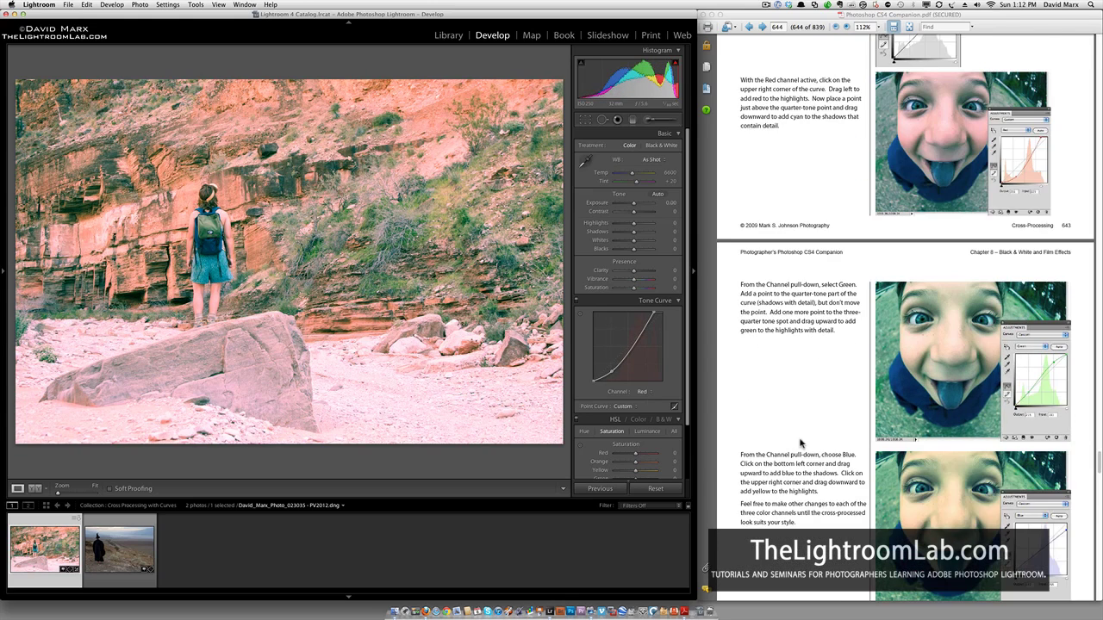
{"action": "scroll", "coordinate": [800, 444], "scroll_direction": "down", "scroll_amount": 4}
{"action": "left_click", "coordinate": [648, 392]}
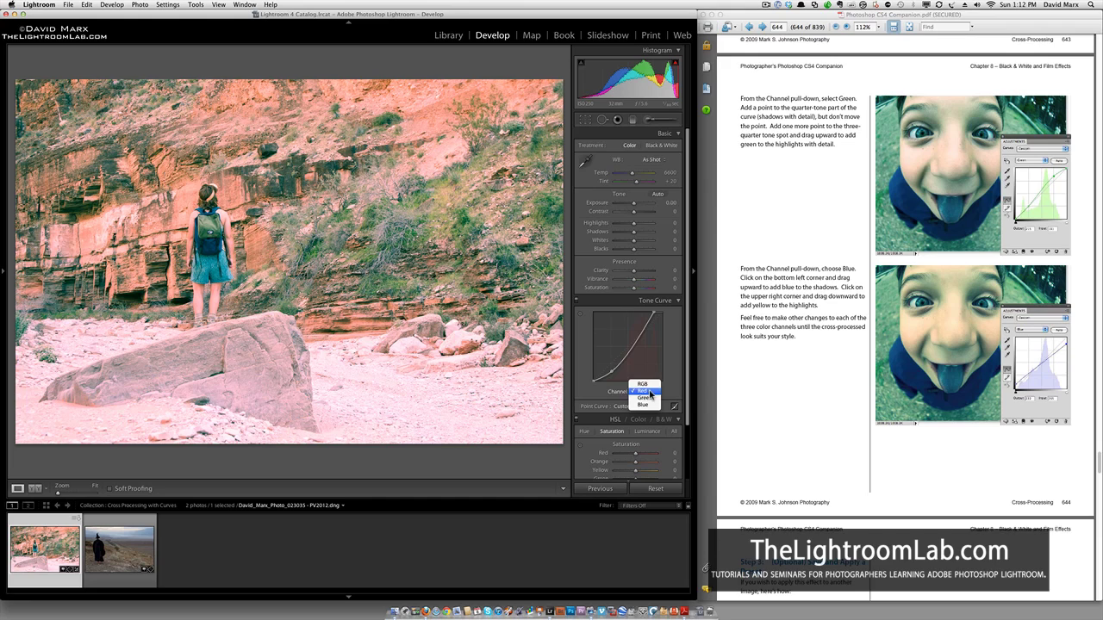
{"action": "left_click", "coordinate": [648, 393]}
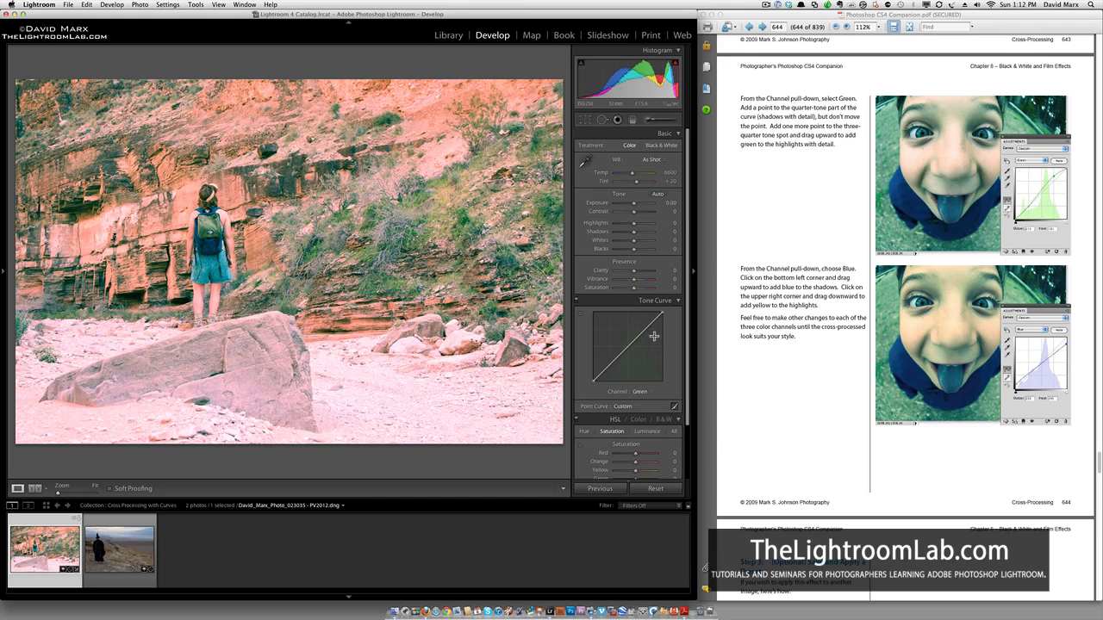
{"action": "left_click", "coordinate": [645, 329]}
{"action": "left_click_drag", "start_coordinate": [644, 329], "coordinate": [645, 323]}
{"action": "left_click", "coordinate": [610, 361]}
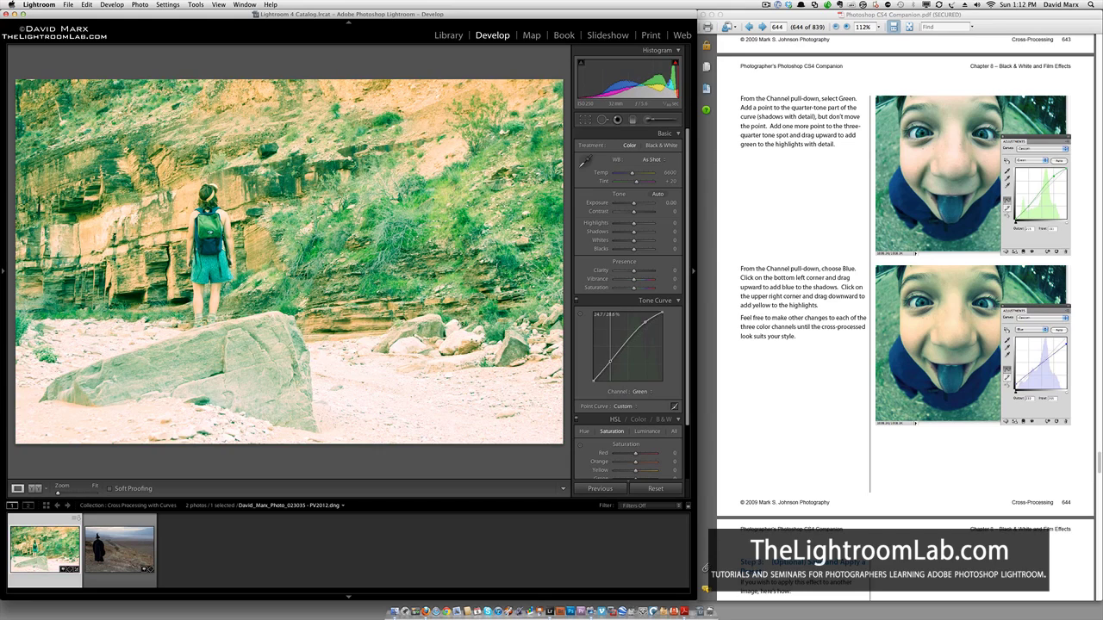
{"action": "left_click_drag", "start_coordinate": [611, 361], "coordinate": [612, 367]}
{"action": "left_click_drag", "start_coordinate": [612, 368], "coordinate": [612, 369]}
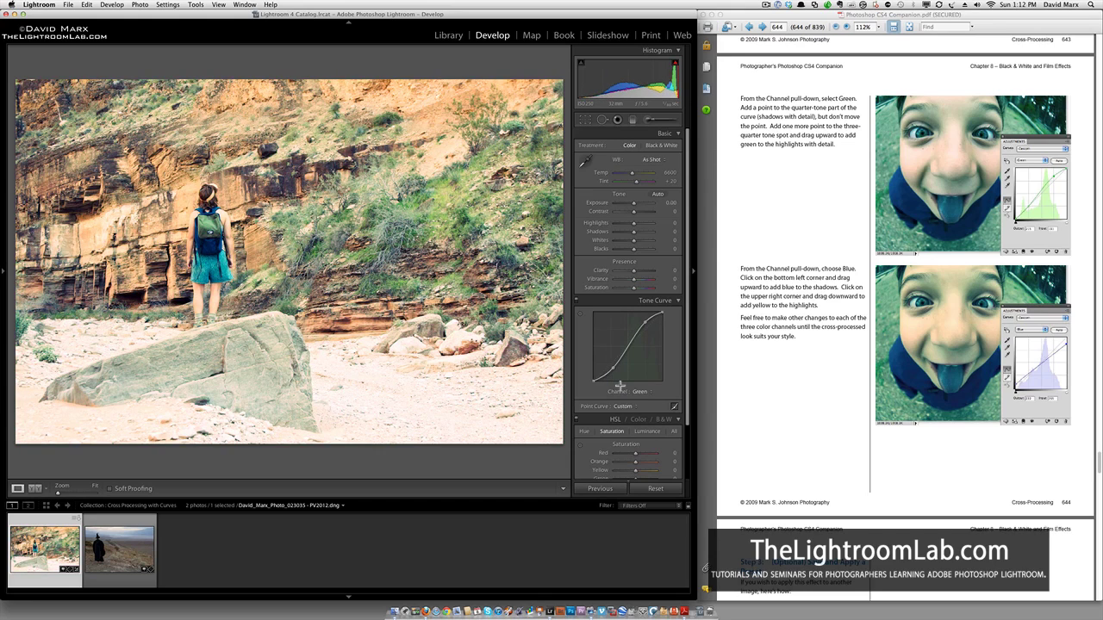
- On the Blue channel curve, lower the white endpoint to add yellow to the highlights, following the PDF's Blue instructions
{"action": "left_click", "coordinate": [639, 392]}
{"action": "left_click", "coordinate": [648, 398]}
{"action": "scroll", "coordinate": [802, 397], "scroll_direction": "down", "scroll_amount": 3}
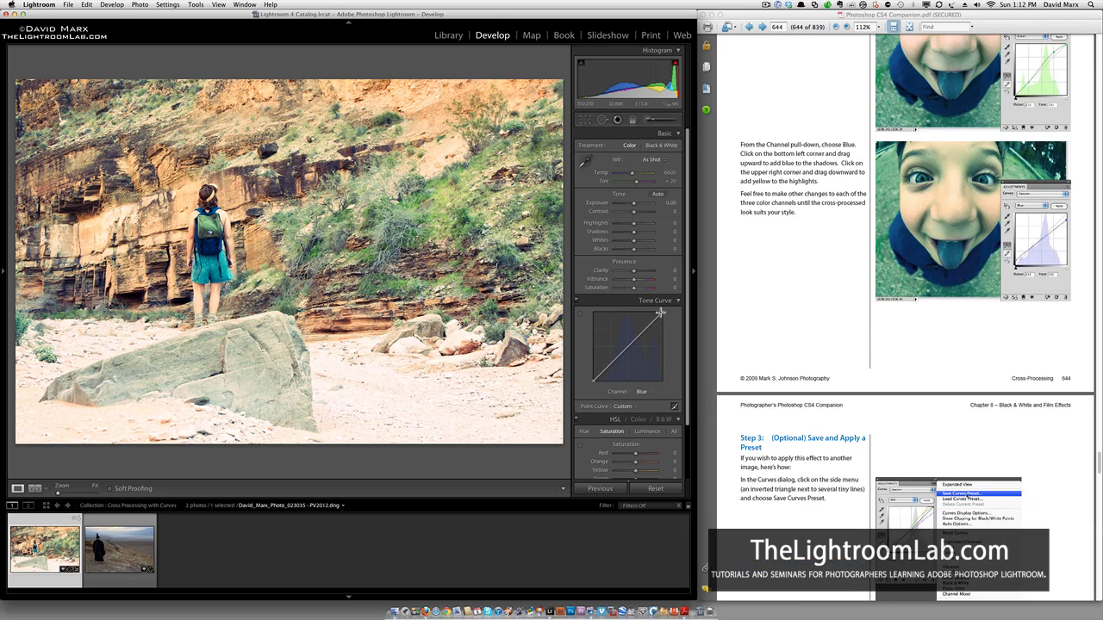
{"action": "left_click_drag", "start_coordinate": [660, 313], "coordinate": [662, 328]}
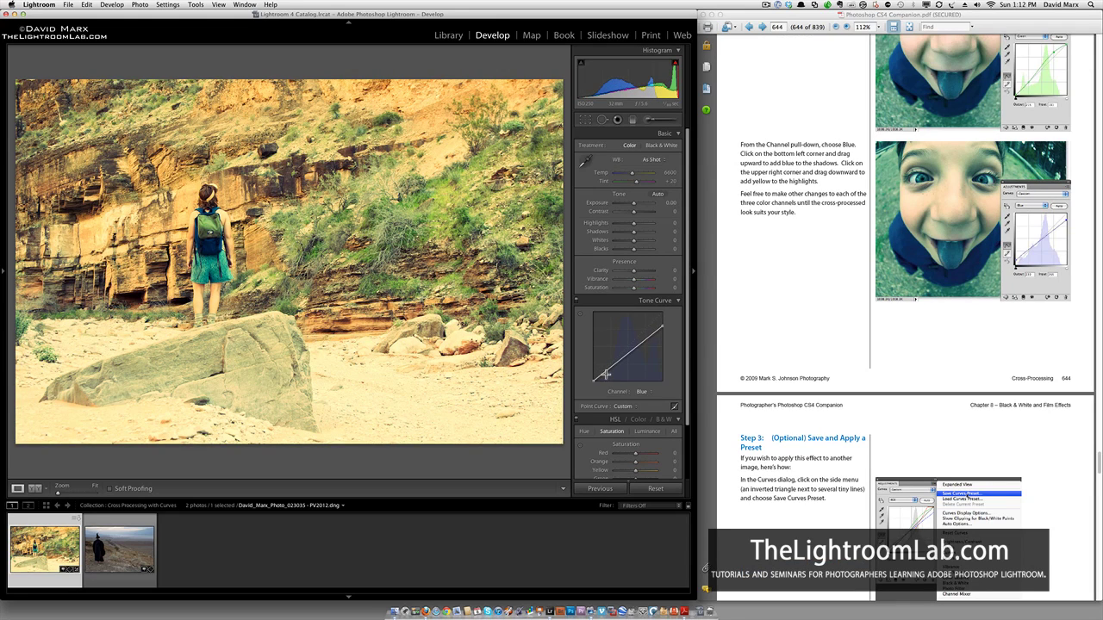
- Raise the Blue curve's black endpoint to about 17% output, and compare the canyon photo before and after in the enlarged window
{"action": "left_click_drag", "start_coordinate": [594, 380], "coordinate": [594, 370]}
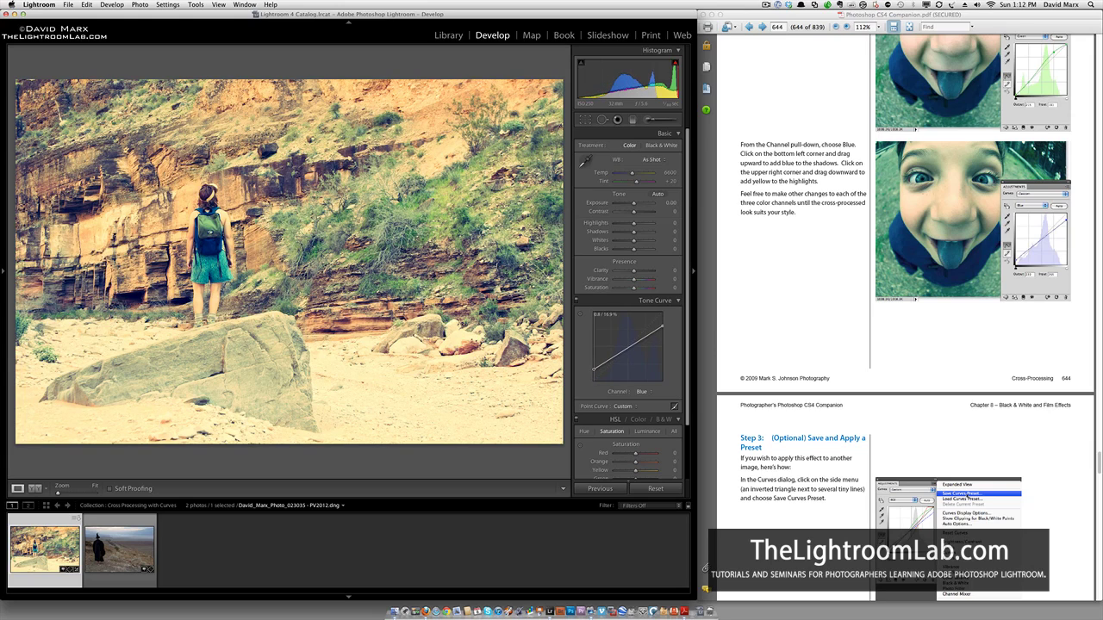
{"action": "left_click", "coordinate": [703, 16]}
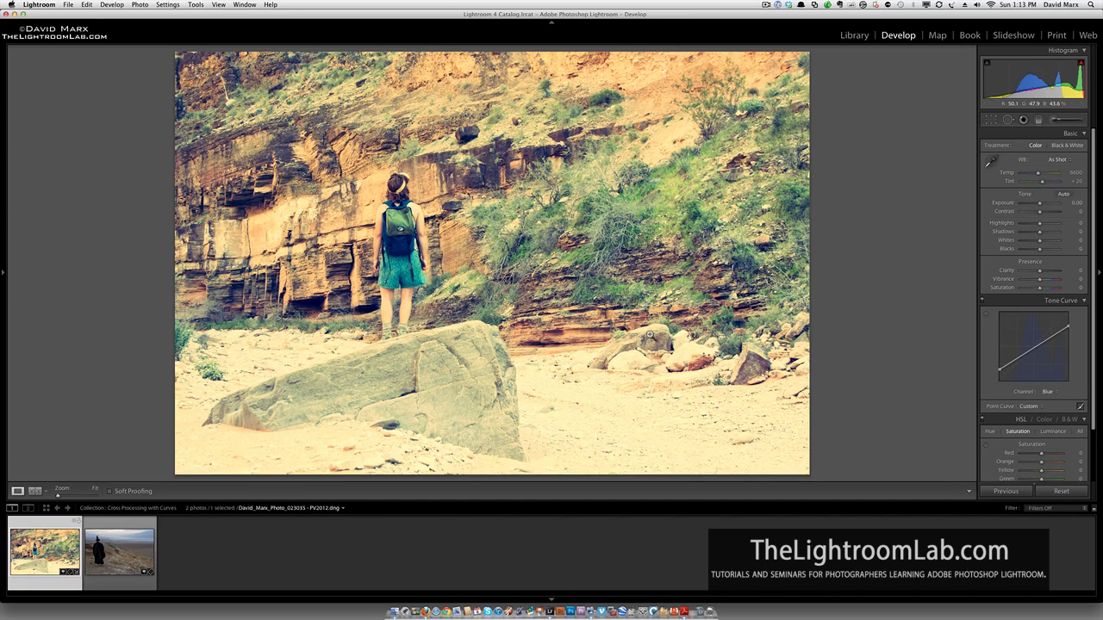
{"action": "key", "text": "y"}
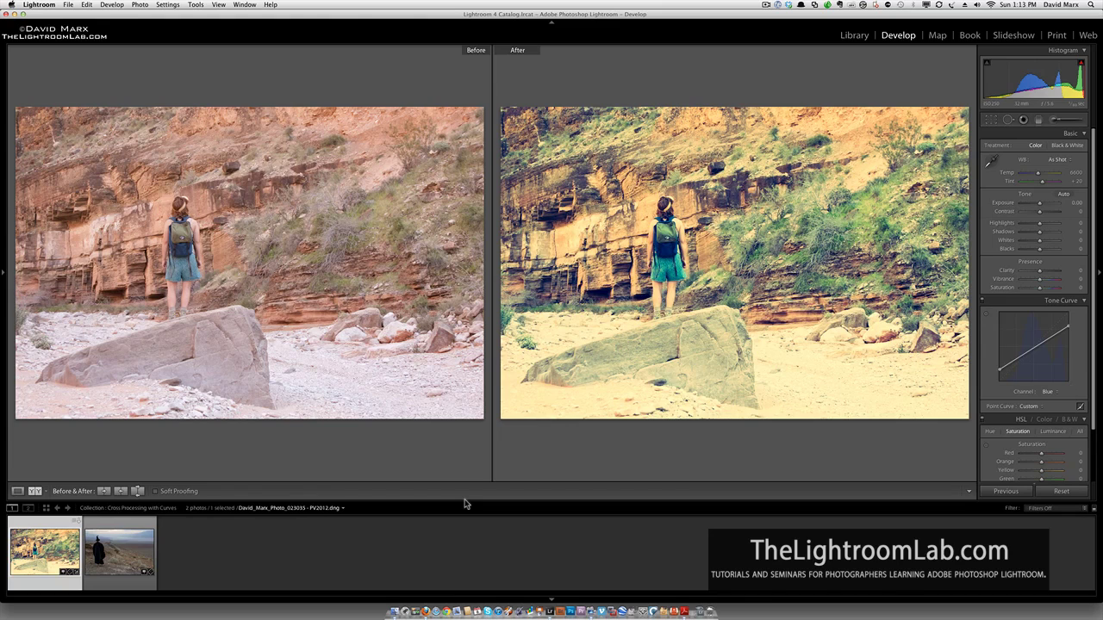
- Synchronize only the Tone Curve settings from the canyon photo to the cloaked-figure photo, and return to the single-photo view
{"action": "left_click", "coordinate": [106, 544], "text": "super"}
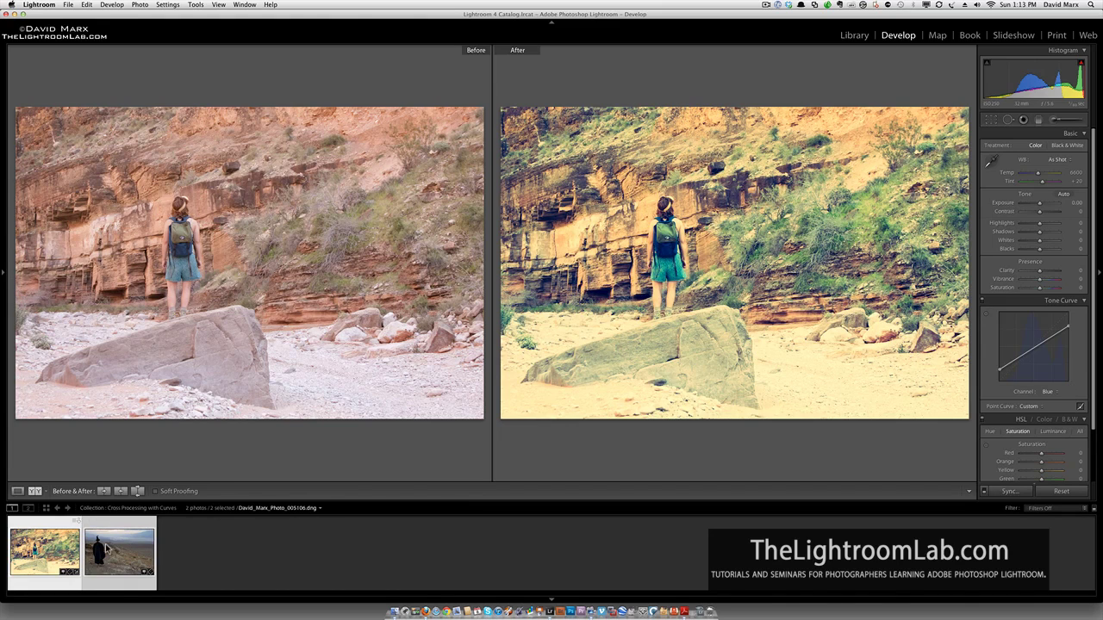
{"action": "left_click", "coordinate": [1008, 492]}
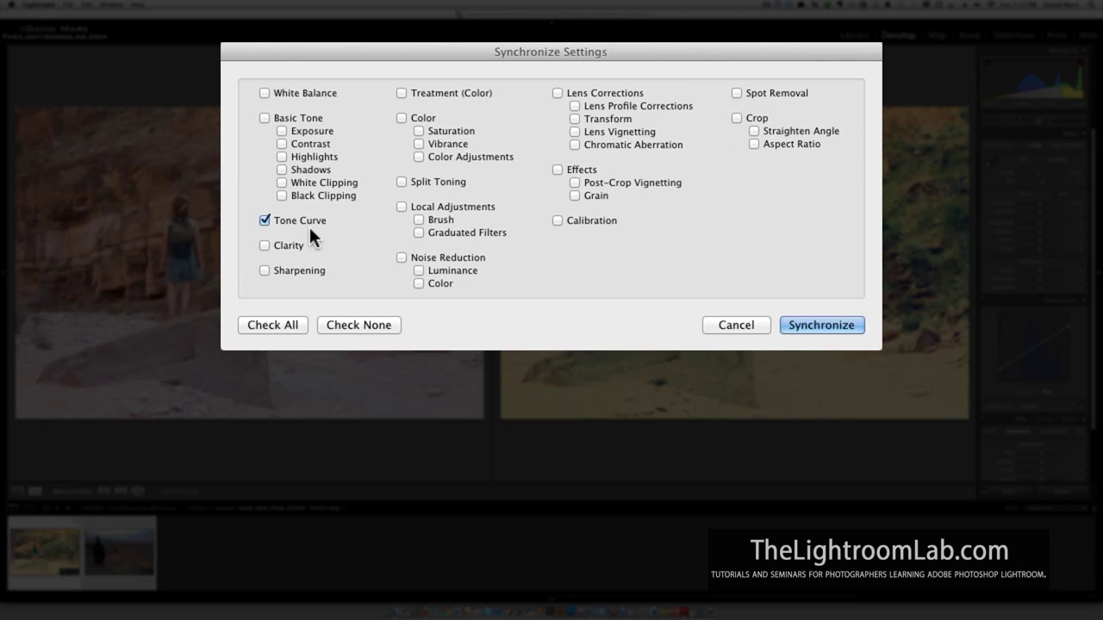
{"action": "left_click", "coordinate": [821, 325]}
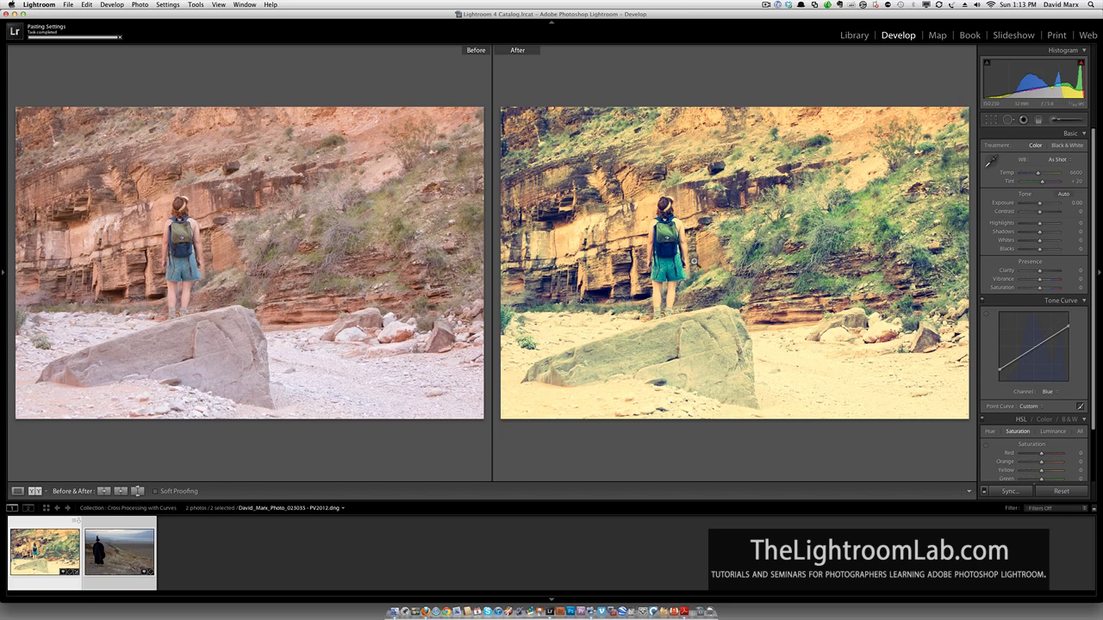
{"action": "key", "text": "y"}
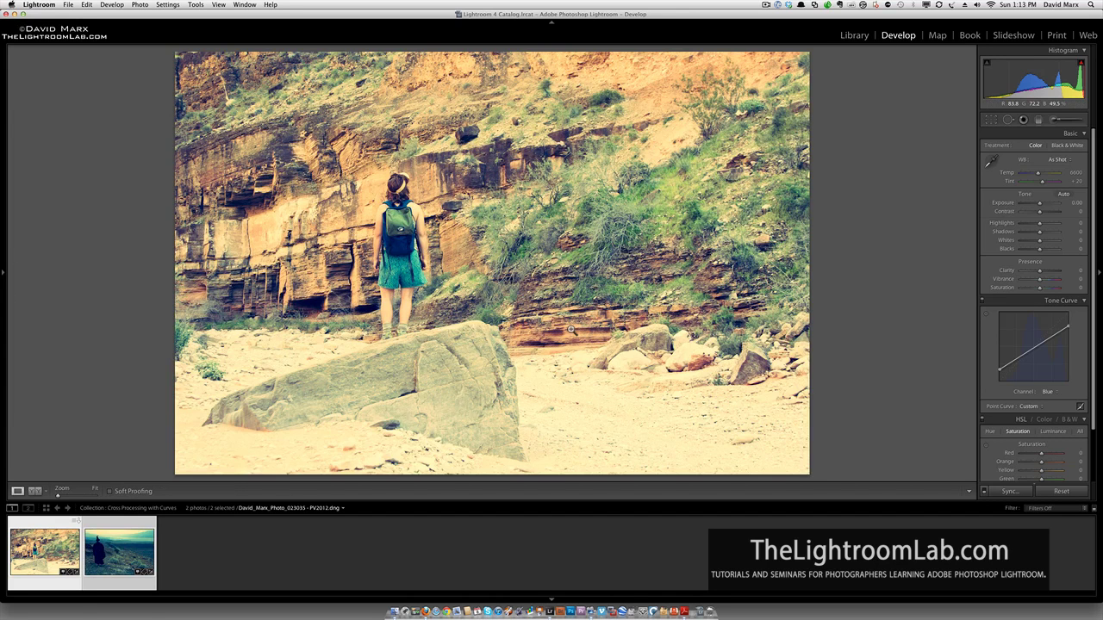
- In before/after view, set the cloaked-figure photo's Exposure to +1.30, Highlights to -100, Shadows to +75, Whites to -31 and Blacks to -3
{"action": "left_click", "coordinate": [104, 552]}
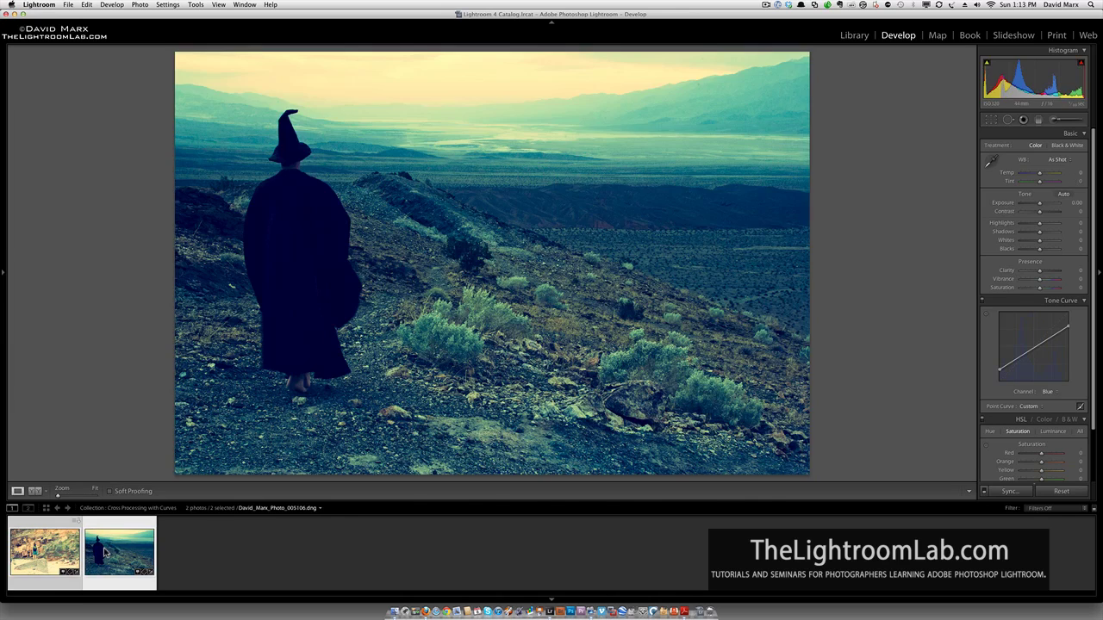
{"action": "key", "text": "y"}
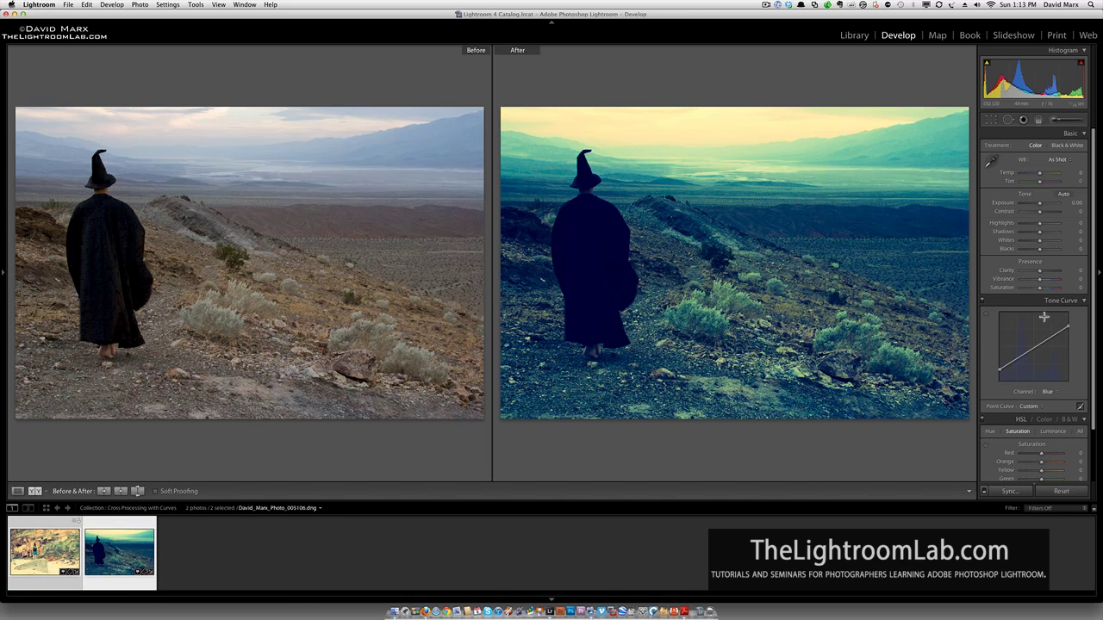
{"action": "left_click", "coordinate": [1045, 205]}
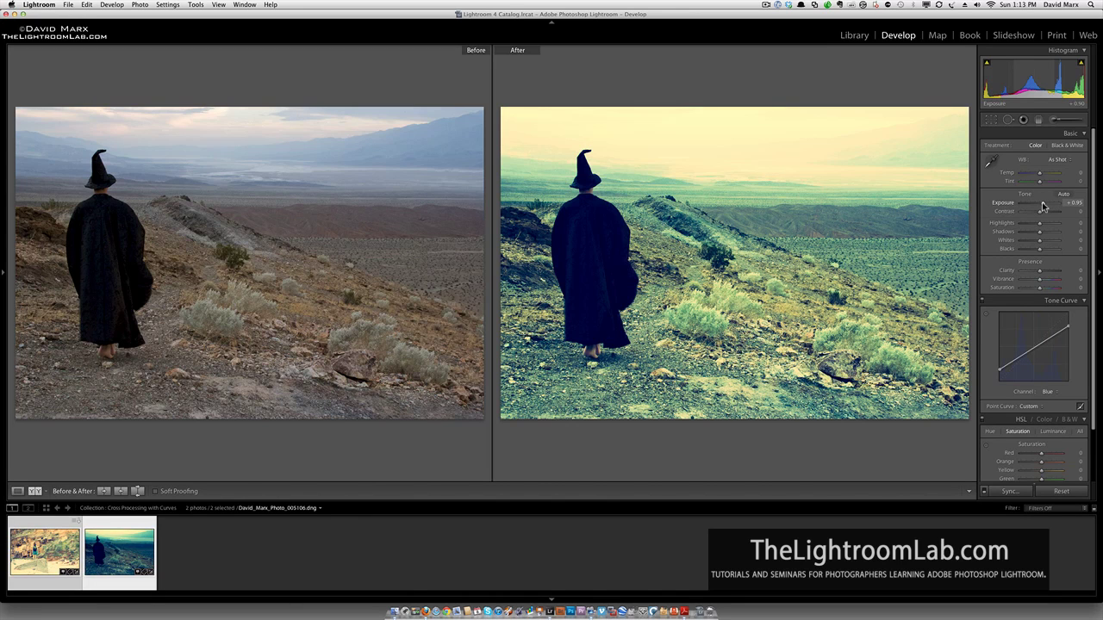
{"action": "left_click_drag", "start_coordinate": [1043, 207], "coordinate": [1039, 253]}
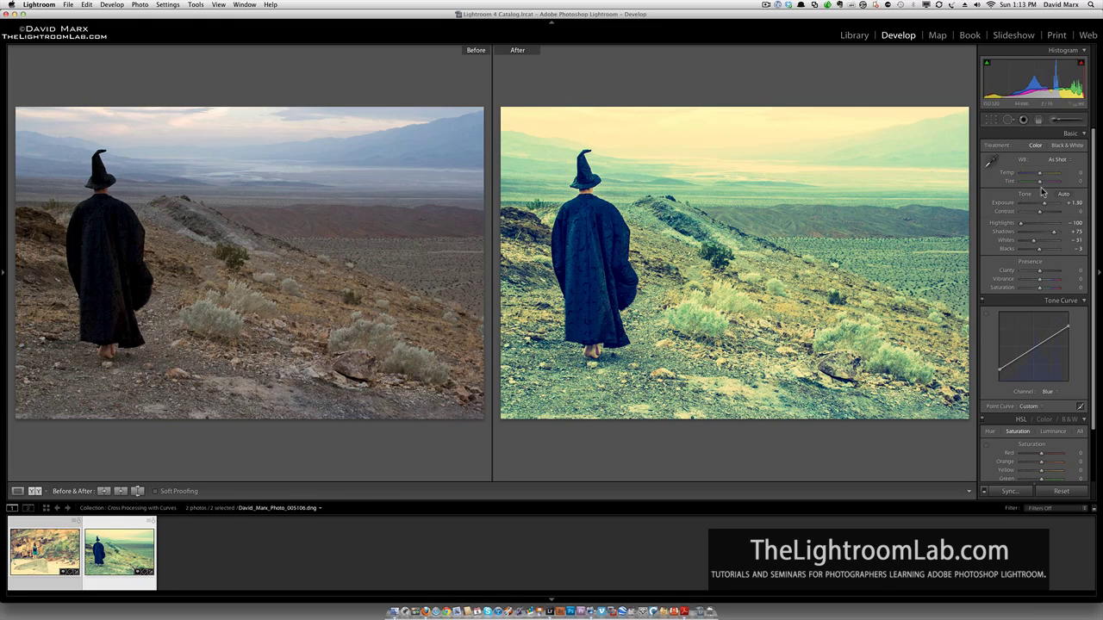
- Set the cloaked-figure photo's Tint to +22, Contrast to +44 and Clarity to +53, finishing in the single-photo view
{"action": "left_click_drag", "start_coordinate": [1040, 182], "coordinate": [1043, 185]}
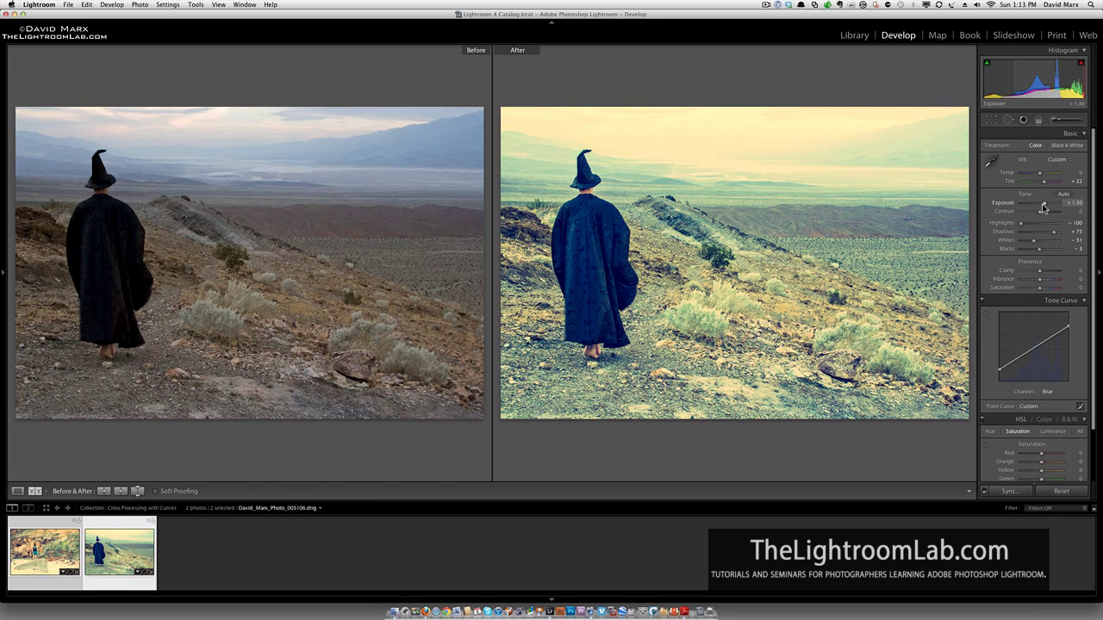
{"action": "left_click_drag", "start_coordinate": [1042, 212], "coordinate": [1048, 215]}
{"action": "key", "text": "y"}
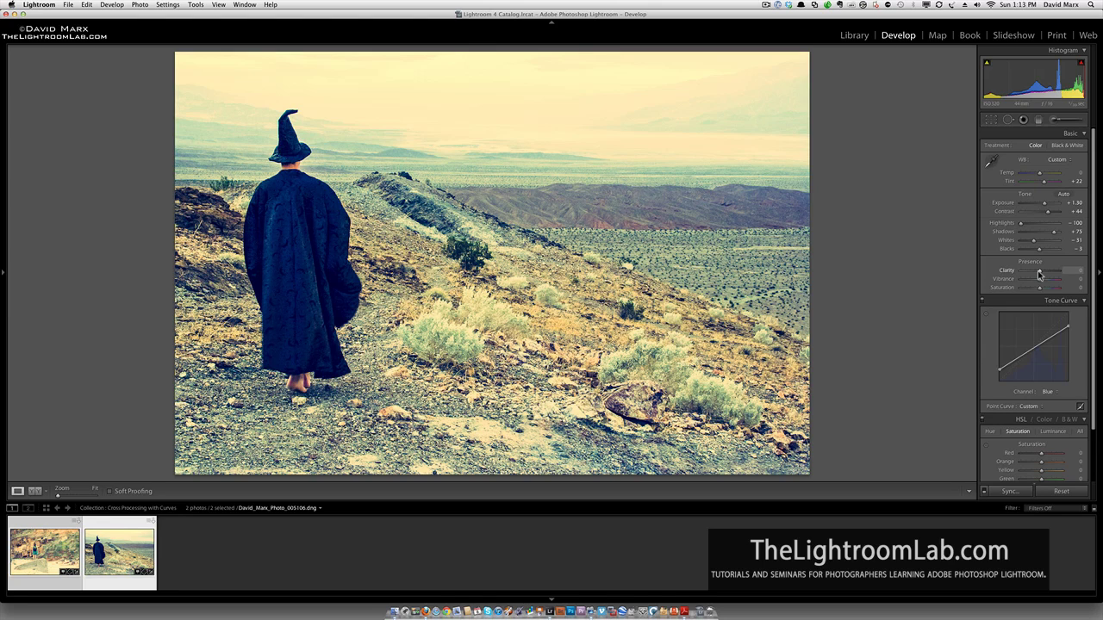
{"action": "left_click_drag", "start_coordinate": [1039, 274], "coordinate": [1049, 273]}
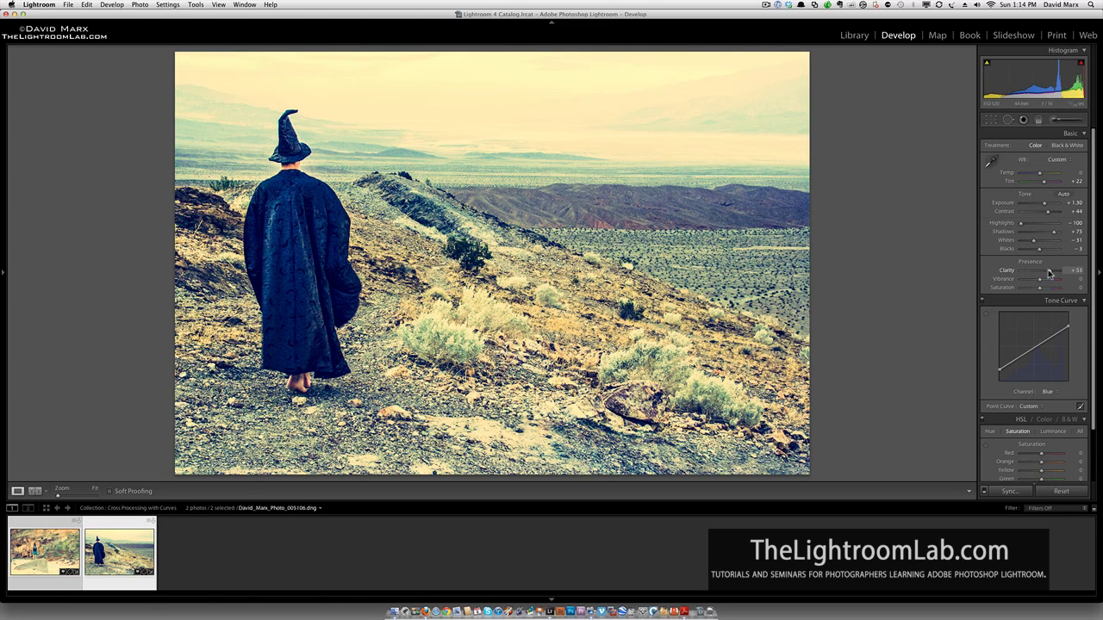
- Compare the cloaked-figure photo before and after, and switch its tone curve adjustments off and on again to judge their effect
{"action": "key", "text": "y"}
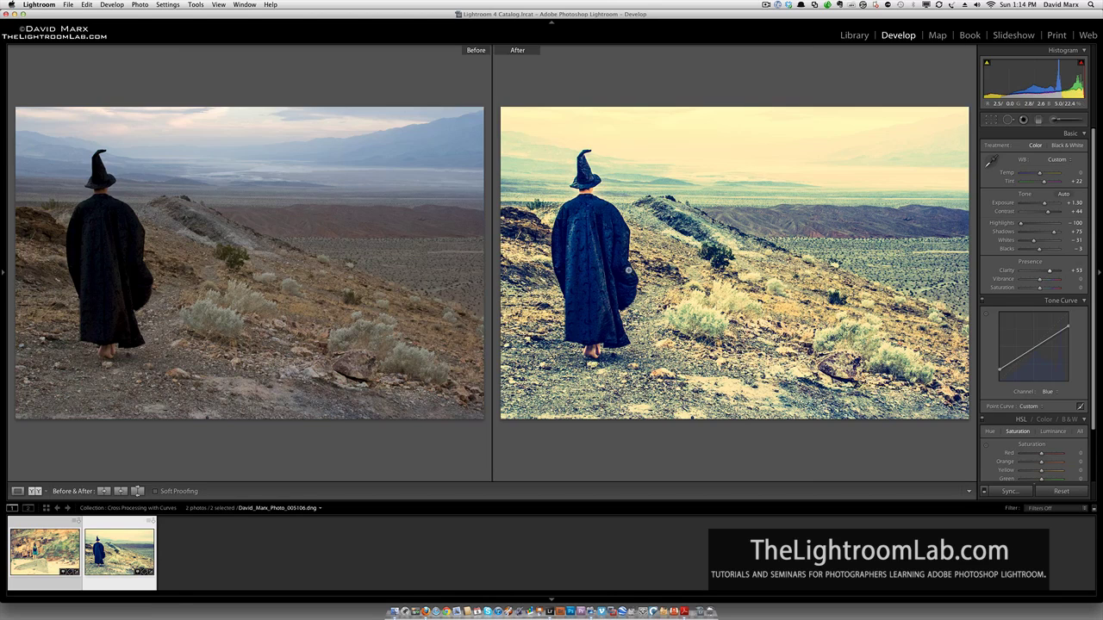
{"action": "key", "text": "y"}
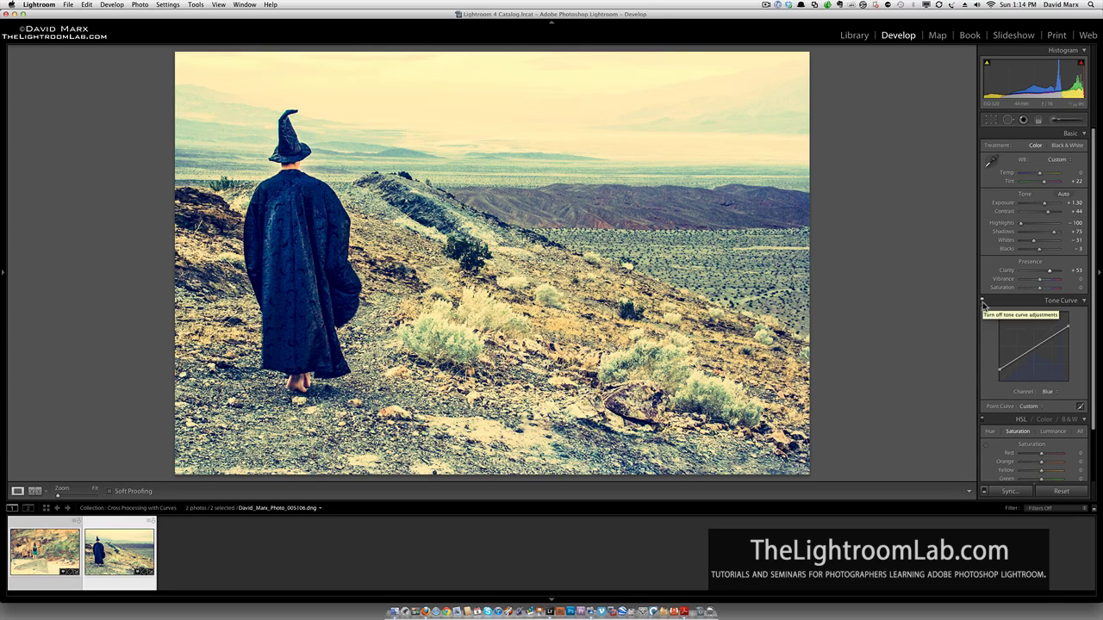
{"action": "left_click", "coordinate": [982, 301]}
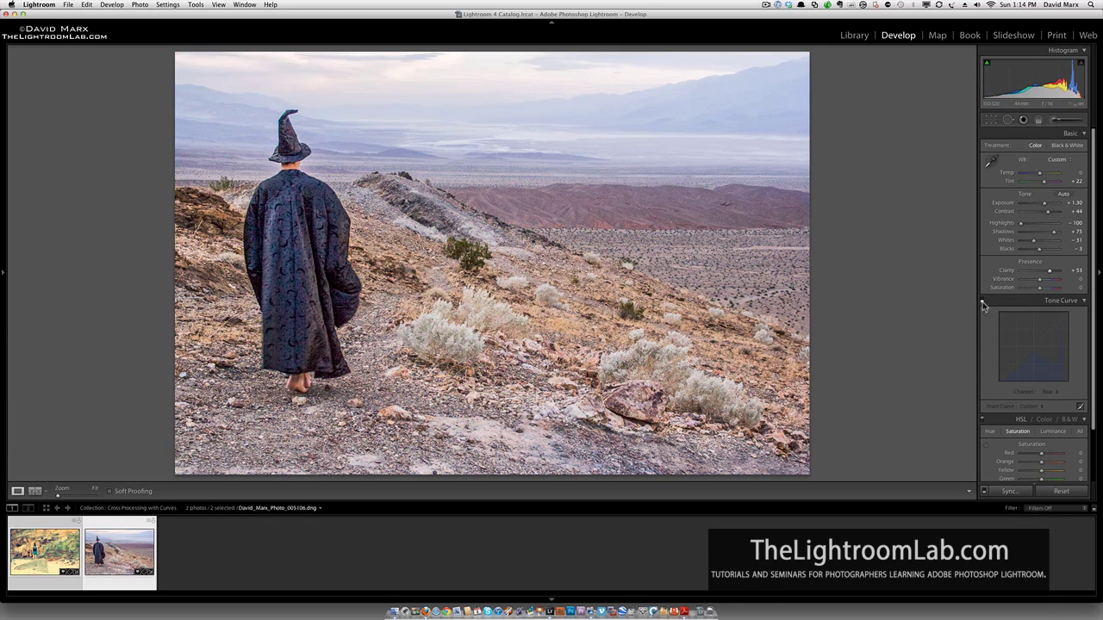
{"action": "left_click", "coordinate": [982, 303]}
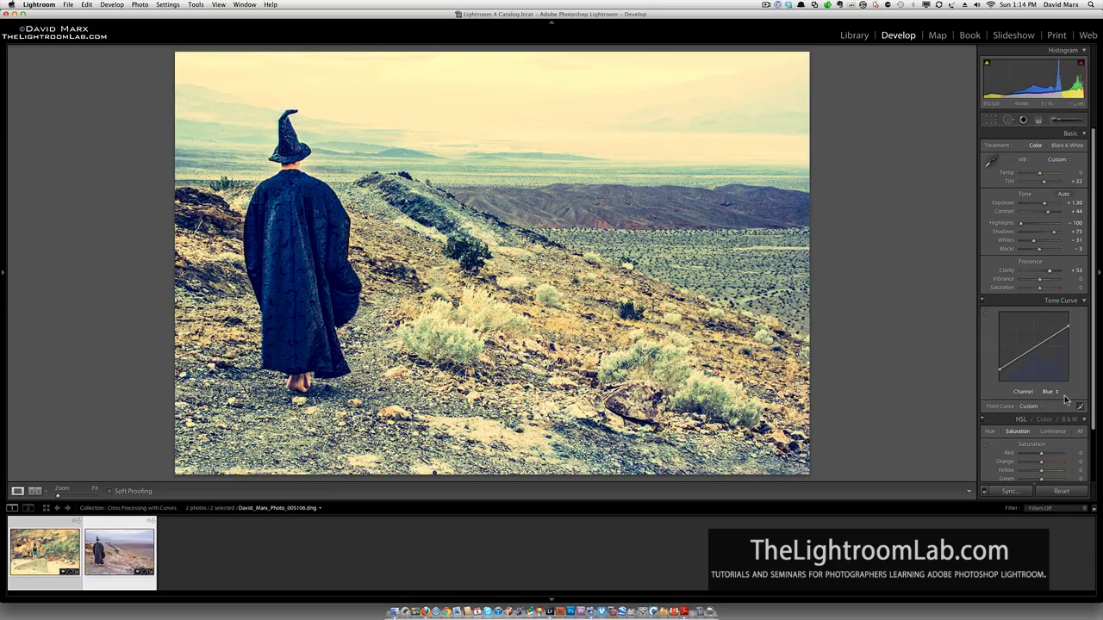